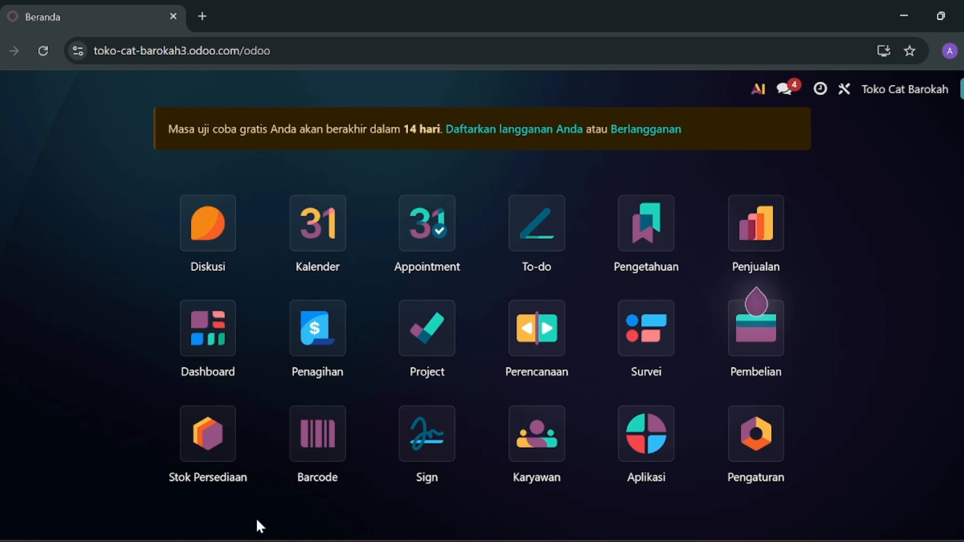
Create a new product named "thinner century" in the Stok Persediaan product list.
{"action": "left_click", "coordinate": [225, 432]}
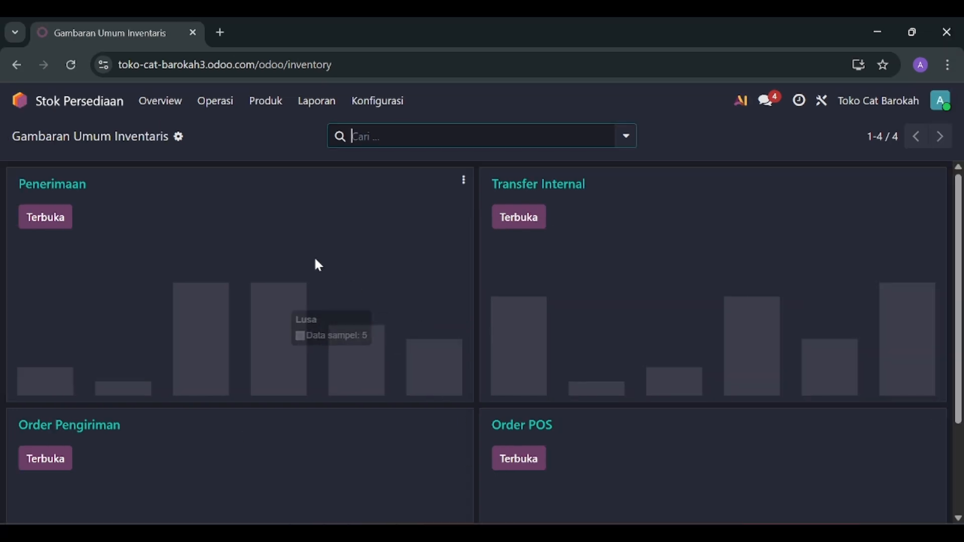
{"action": "left_click", "coordinate": [271, 103]}
{"action": "left_click", "coordinate": [275, 129]}
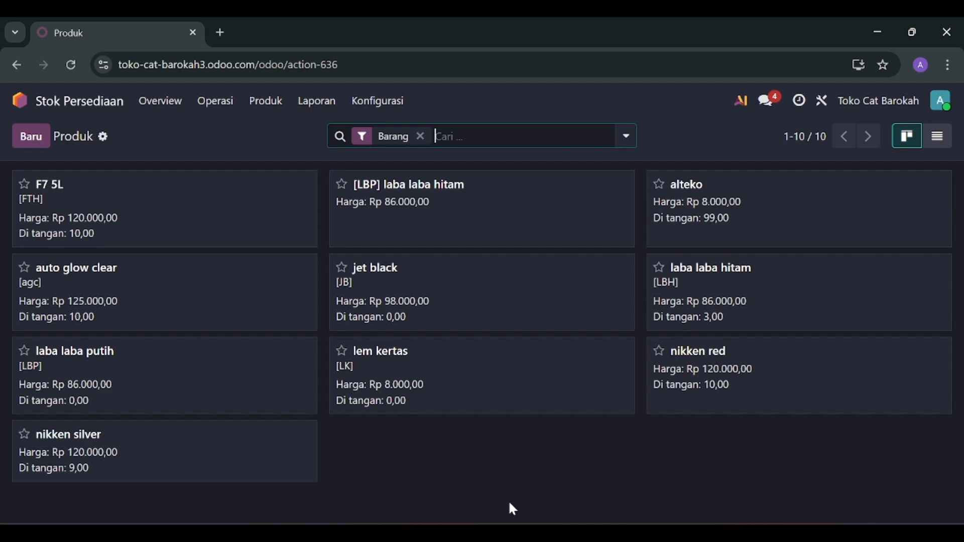
{"action": "left_click", "coordinate": [39, 143]}
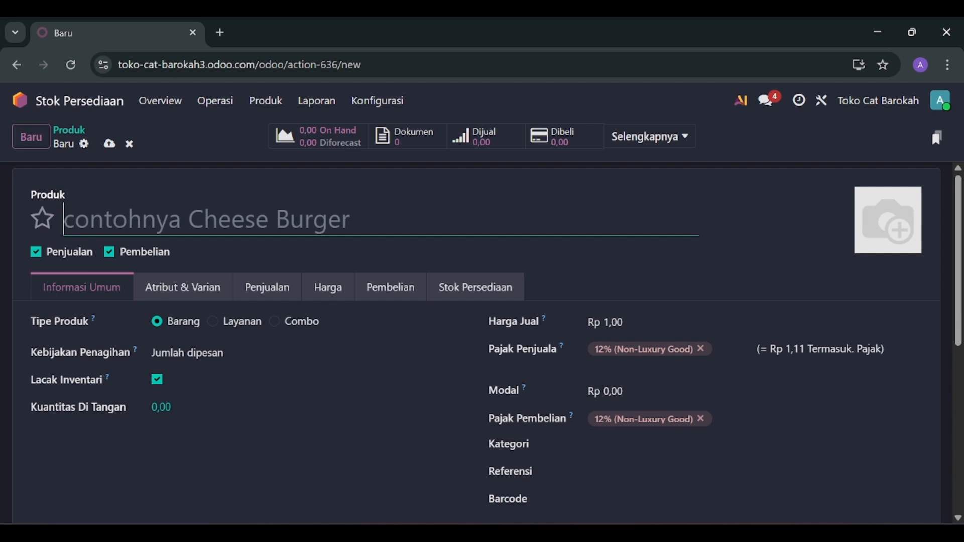
{"action": "type", "text": "thinn"}
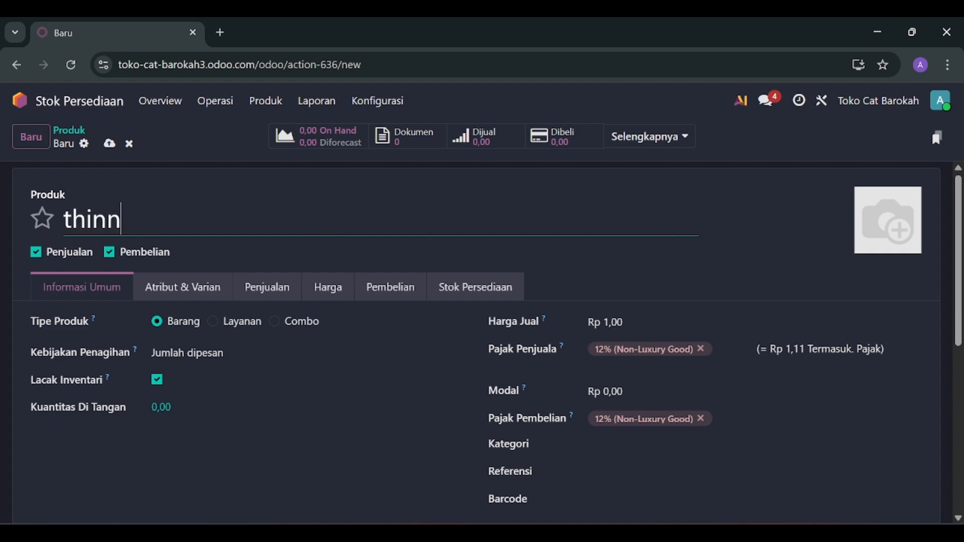
{"action": "type", "text": "er centur"}
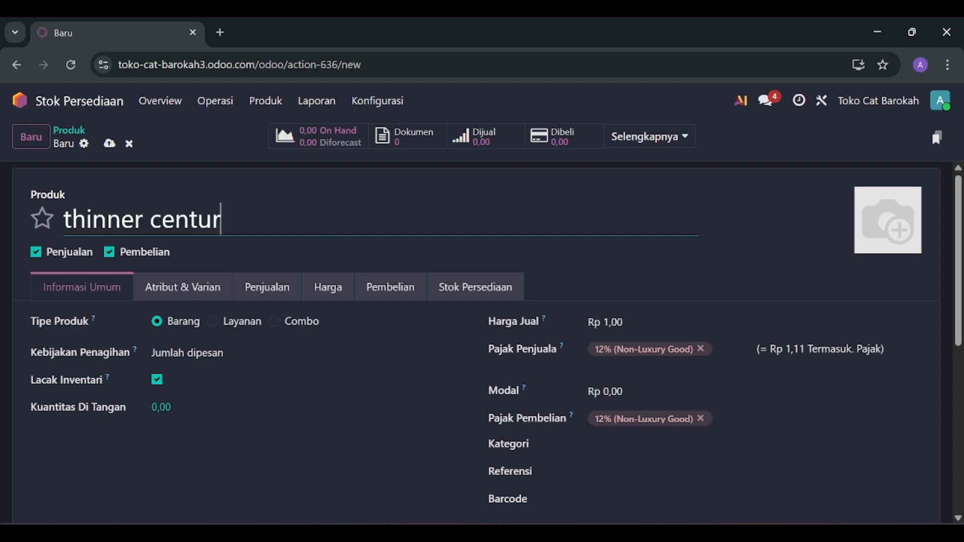
{"action": "type", "text": "y"}
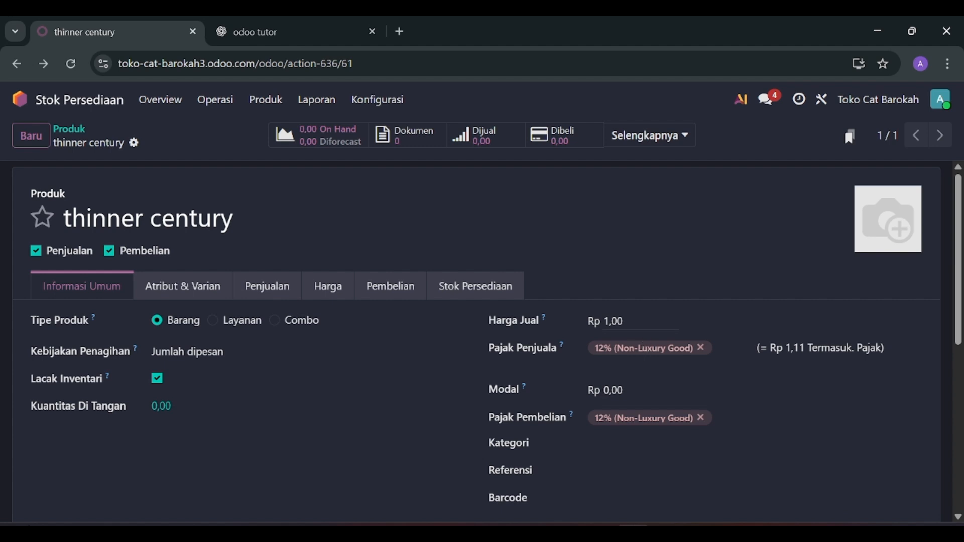
Set the product's sales price to Rp 80.000 and remove its 12% (Non-Luxury Good) sales tax.
{"action": "left_click", "coordinate": [613, 322]}
{"action": "type", "text": "80000"}
{"action": "key", "text": "Return"}
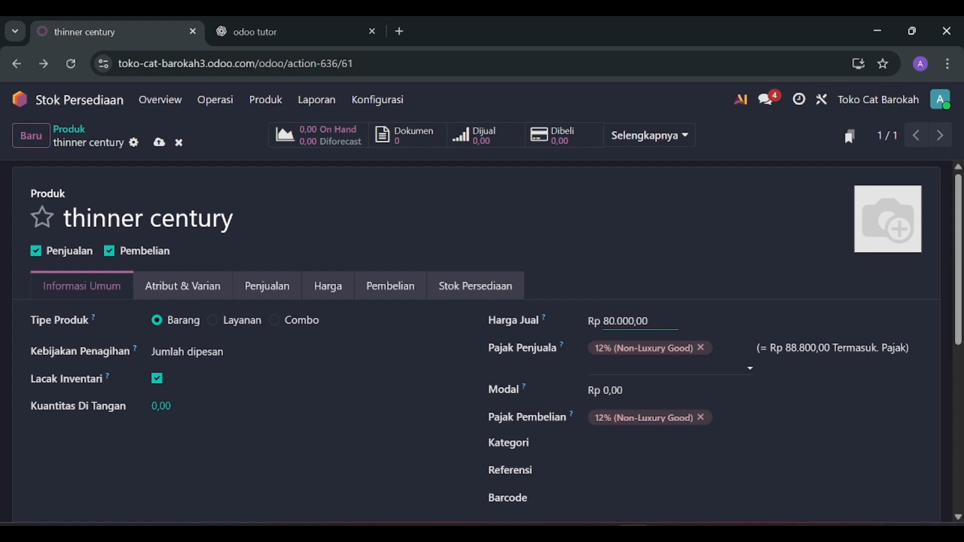
{"action": "left_click", "coordinate": [701, 348]}
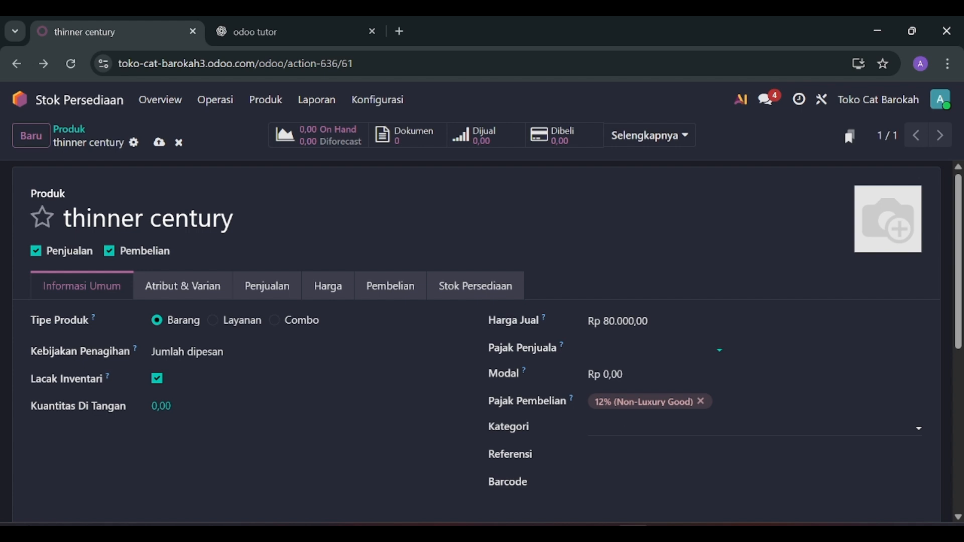
Set the product's cost to Rp 78.000 and remove its 12% (Non-Luxury Good) purchase tax.
{"action": "key", "text": "Tab"}
{"action": "type", "text": "78000"}
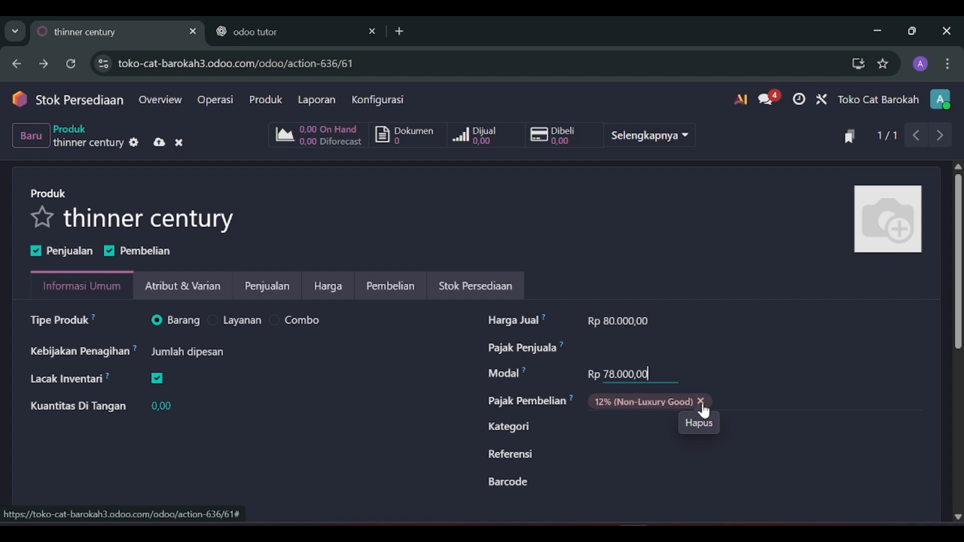
{"action": "left_click", "coordinate": [701, 402]}
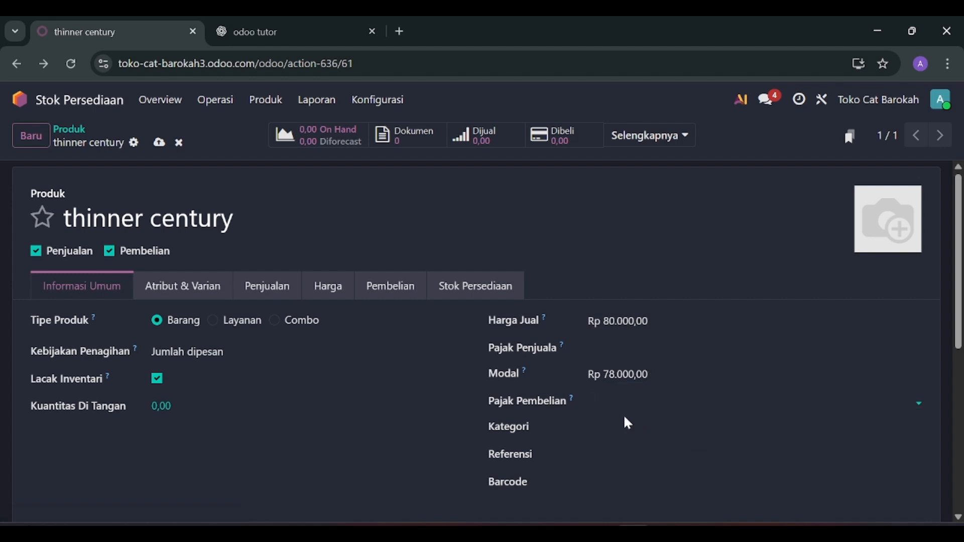
Fill in a new product category named "century" under the parent category "thinner" and discard it.
{"action": "left_click", "coordinate": [700, 427]}
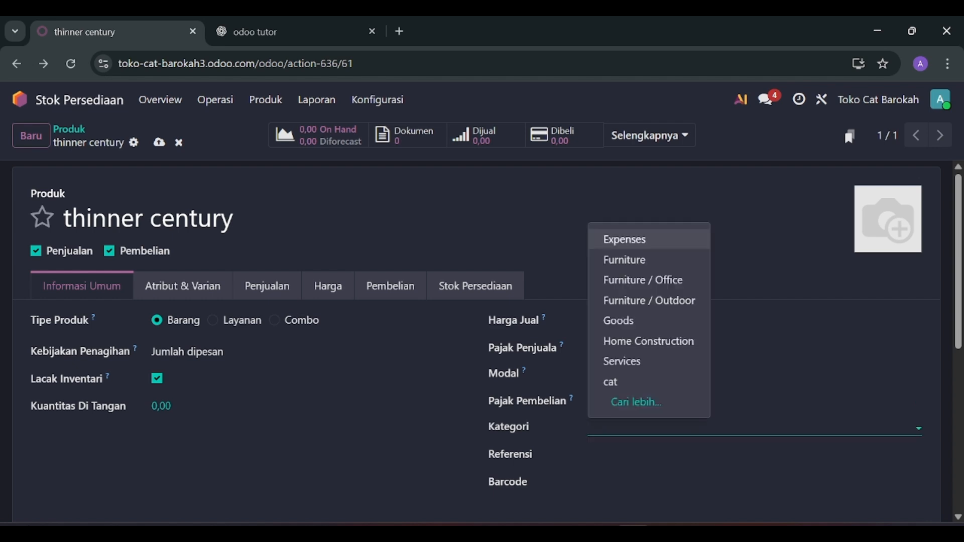
{"action": "left_click", "coordinate": [636, 402]}
{"action": "left_click", "coordinate": [140, 476]}
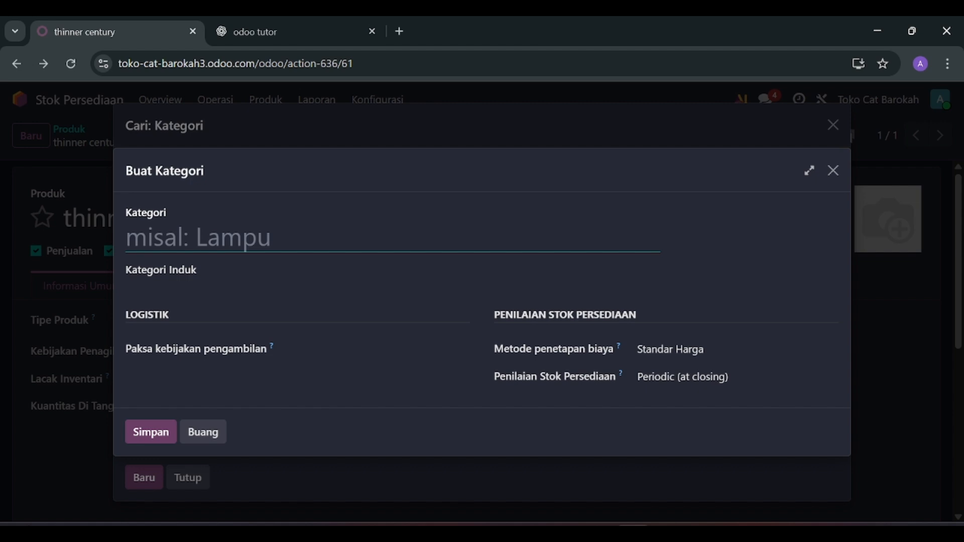
{"action": "type", "text": "c"}
{"action": "key", "text": "BackSpace"}
{"action": "type", "text": "cent"}
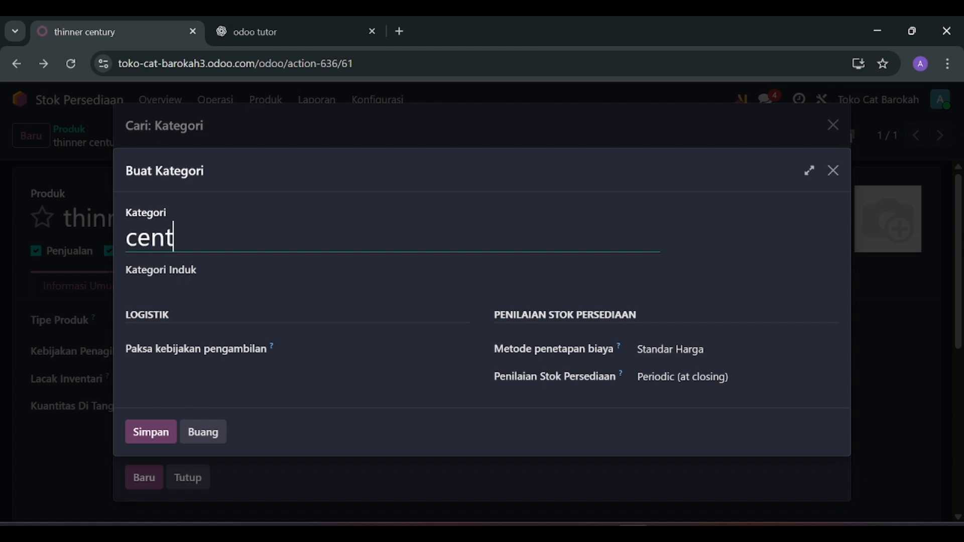
{"action": "type", "text": "ury"}
{"action": "left_click", "coordinate": [274, 271]}
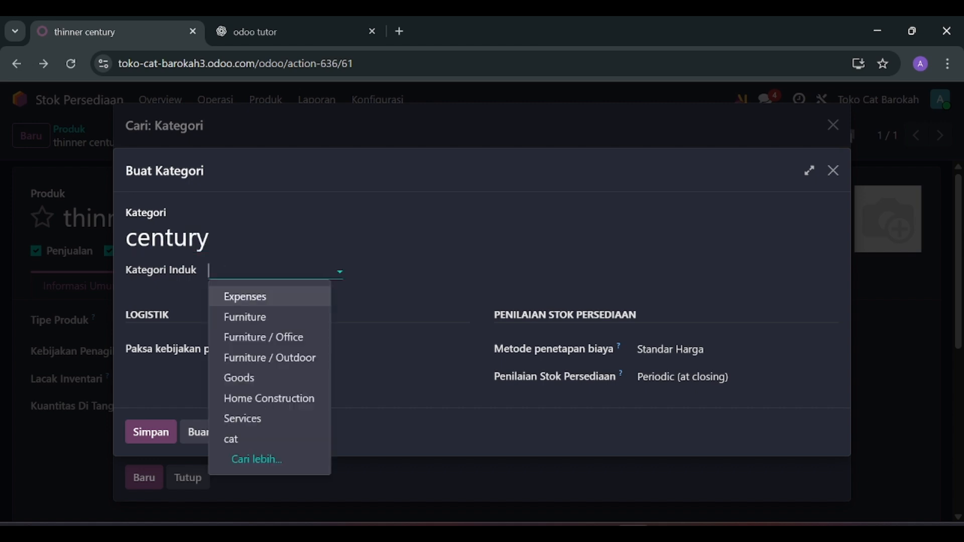
{"action": "type", "text": "thinner"}
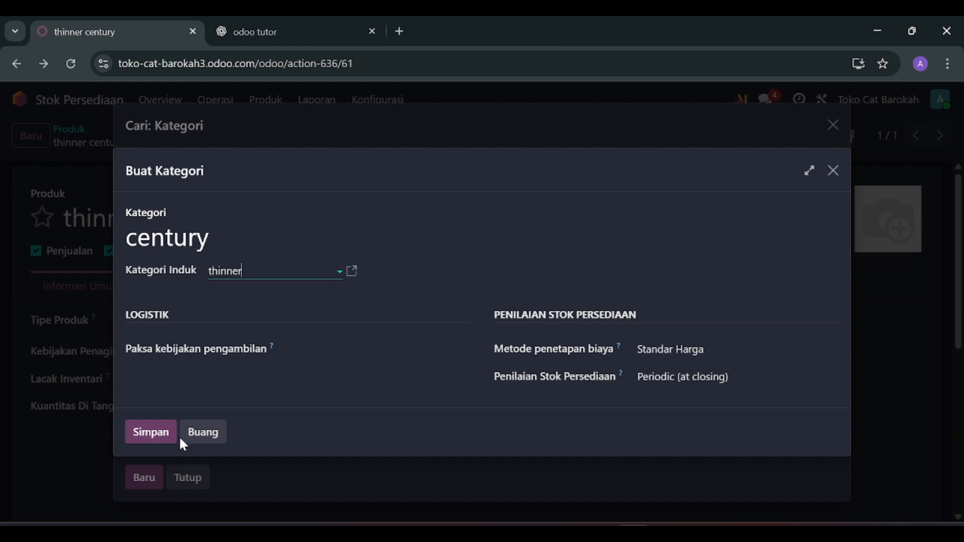
{"action": "left_click", "coordinate": [202, 433]}
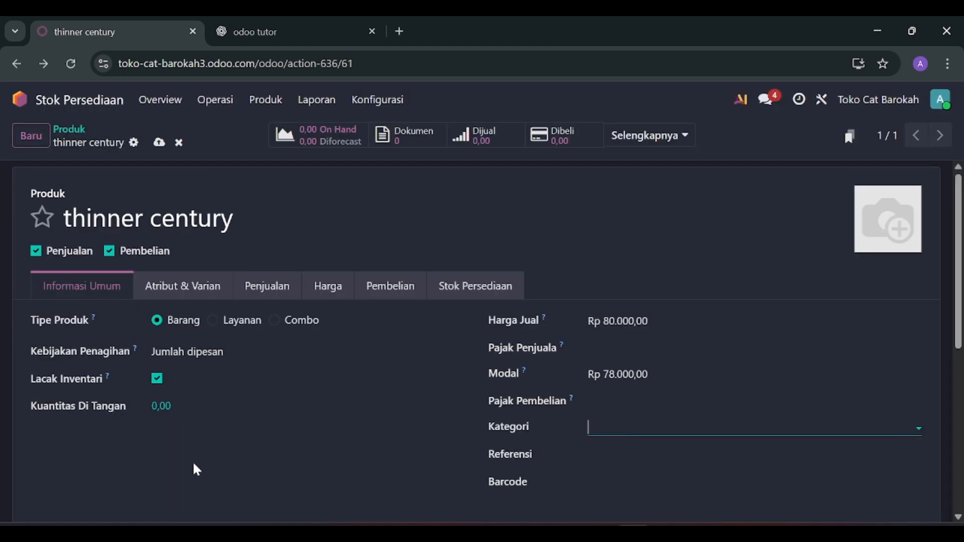
Assign the existing category "thinner / century" to the product from the full category list.
{"action": "left_click", "coordinate": [743, 403]}
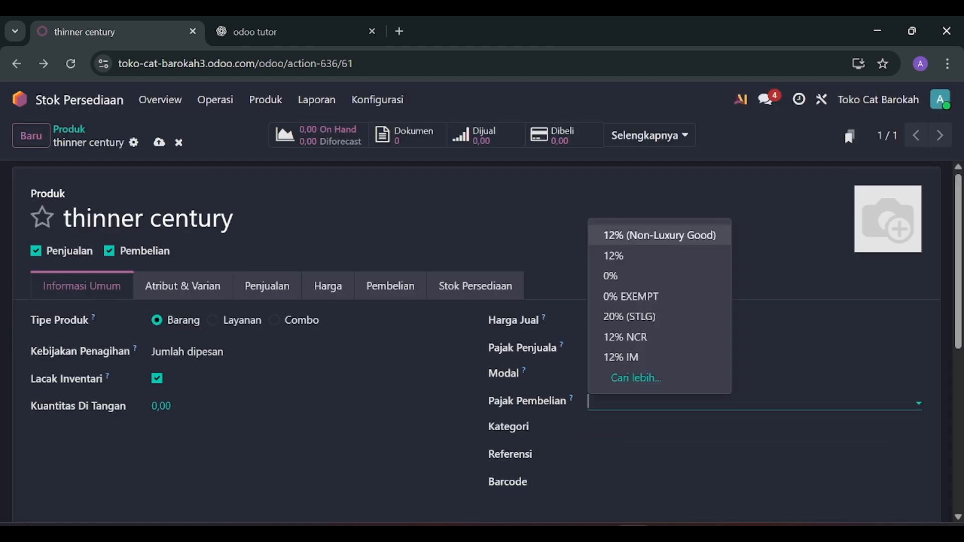
{"action": "left_click", "coordinate": [743, 428]}
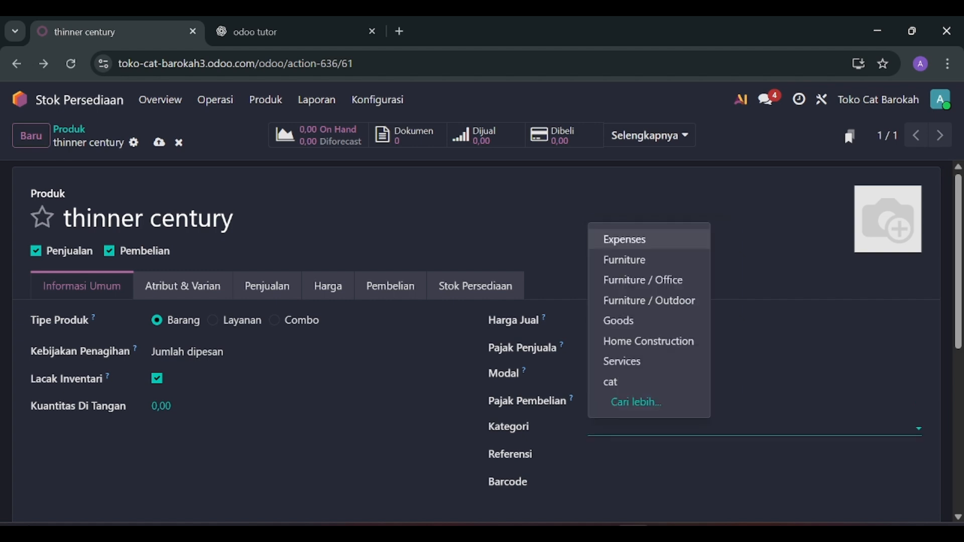
{"action": "left_click", "coordinate": [743, 428]}
{"action": "left_click", "coordinate": [630, 427]}
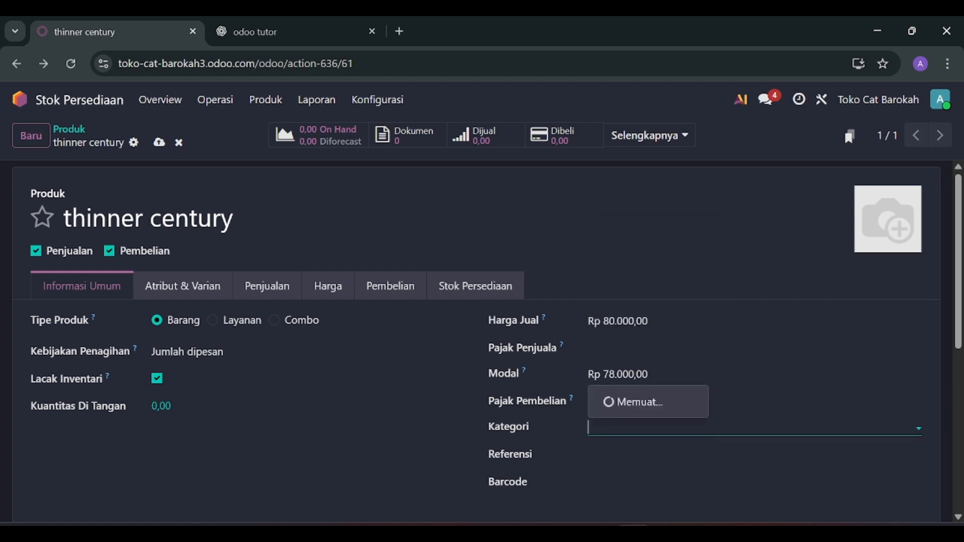
{"action": "left_click", "coordinate": [629, 399]}
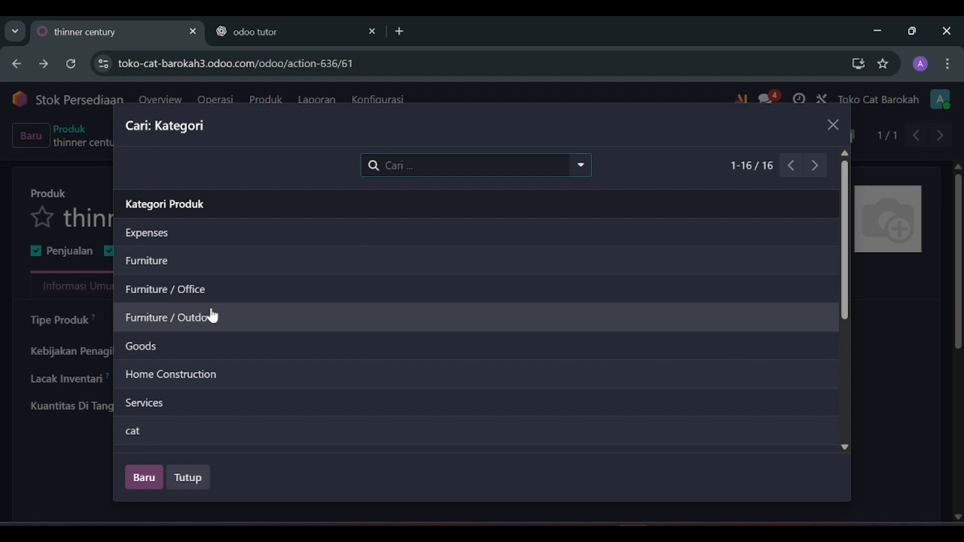
{"action": "scroll", "coordinate": [210, 314], "scroll_direction": "down", "scroll_amount": 5}
{"action": "left_click", "coordinate": [199, 427]}
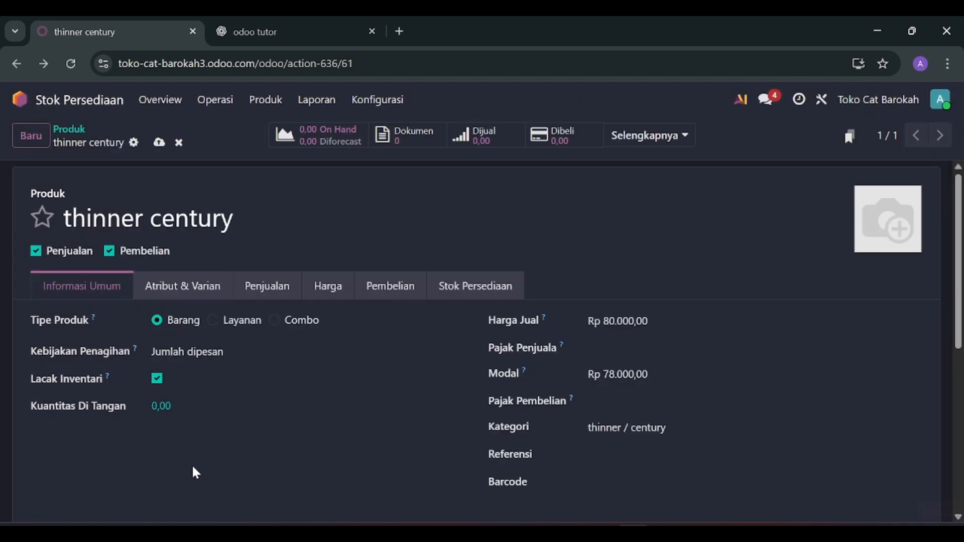
Set the product's reference to THC and save the product.
{"action": "scroll", "coordinate": [711, 416], "scroll_direction": "down", "scroll_amount": 2}
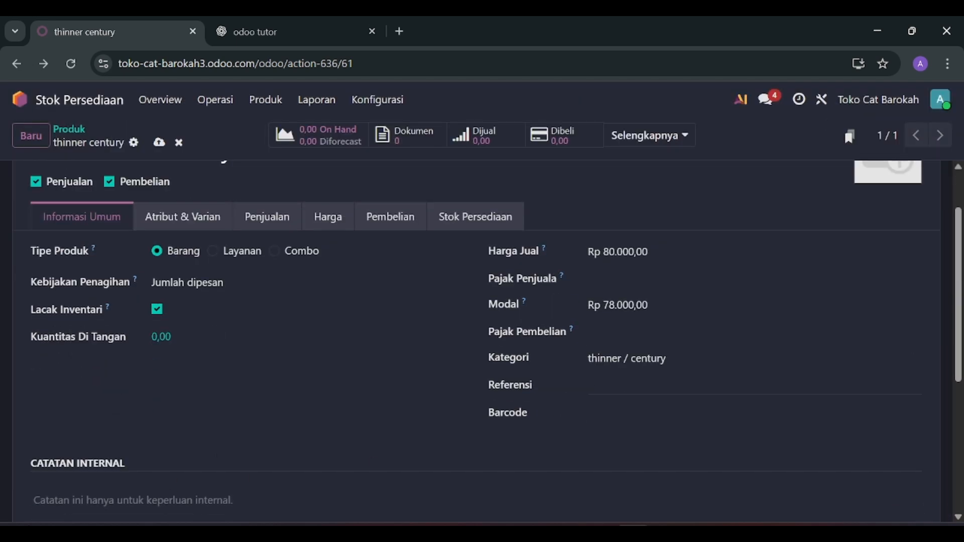
{"action": "left_click", "coordinate": [703, 385]}
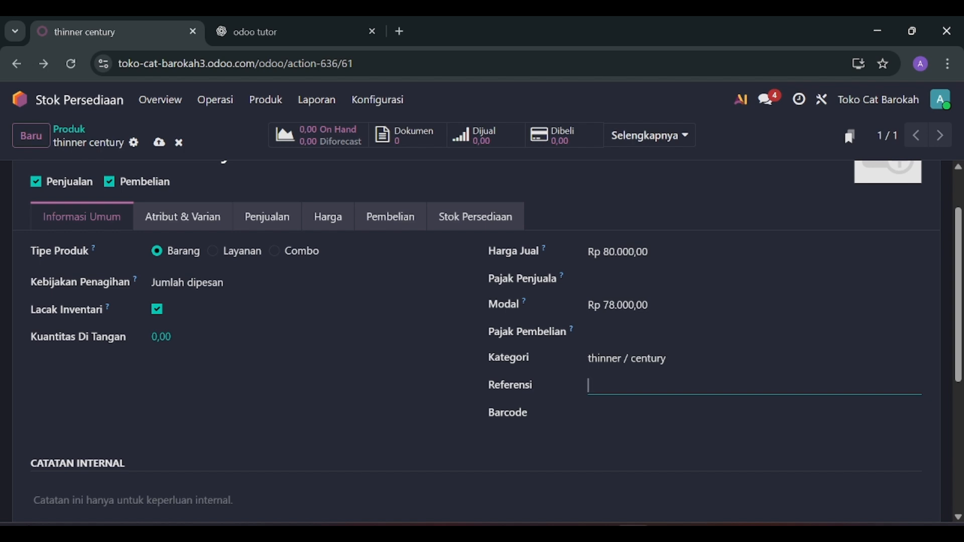
{"action": "type", "text": "THC"}
{"action": "scroll", "coordinate": [564, 380], "scroll_direction": "up", "scroll_amount": 2}
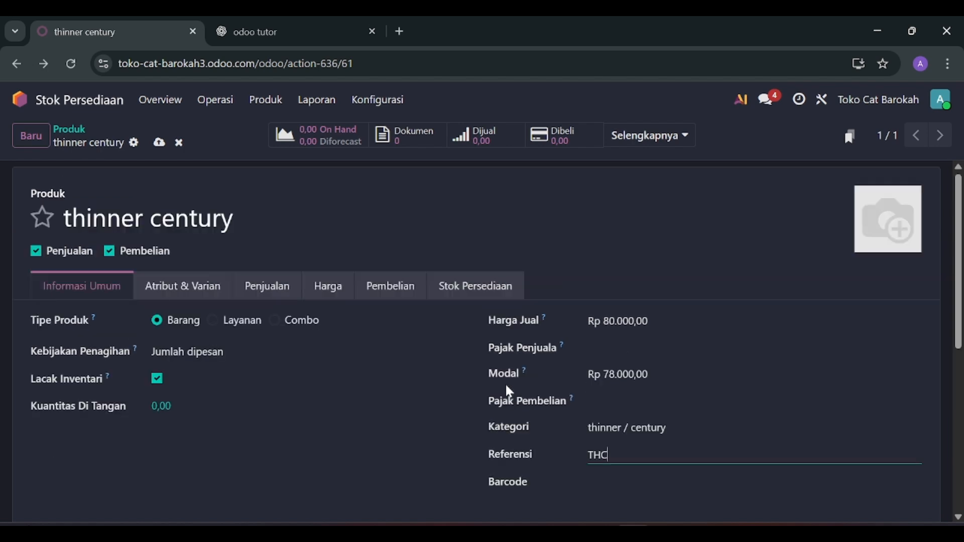
{"action": "left_click", "coordinate": [159, 143]}
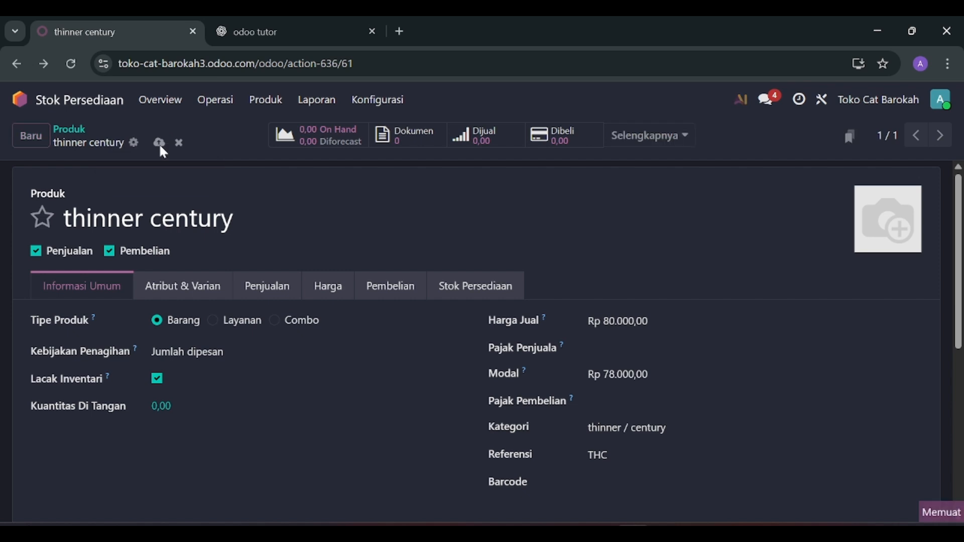
Check the product list for the new thinner century entry and return to the home screen.
{"action": "left_click", "coordinate": [275, 107]}
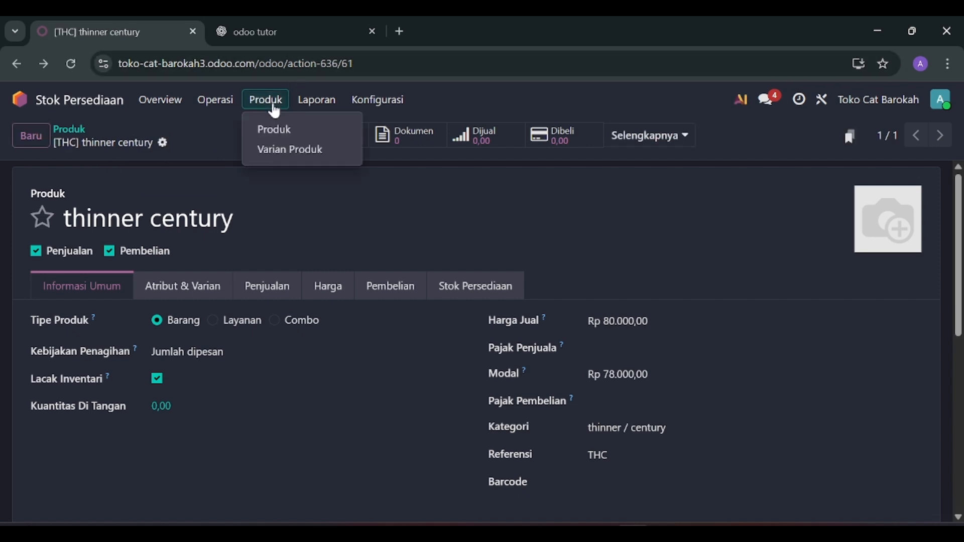
{"action": "left_click", "coordinate": [297, 127]}
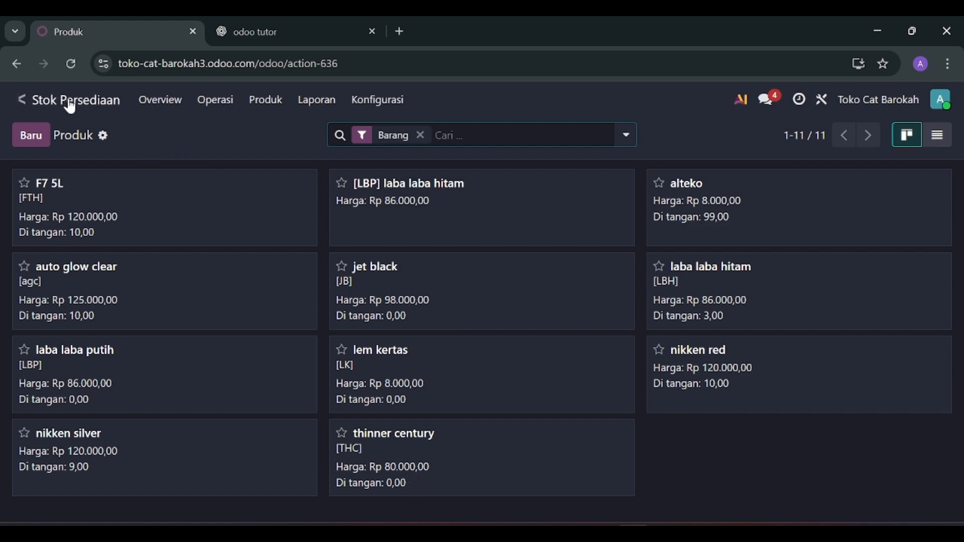
{"action": "left_click", "coordinate": [20, 99]}
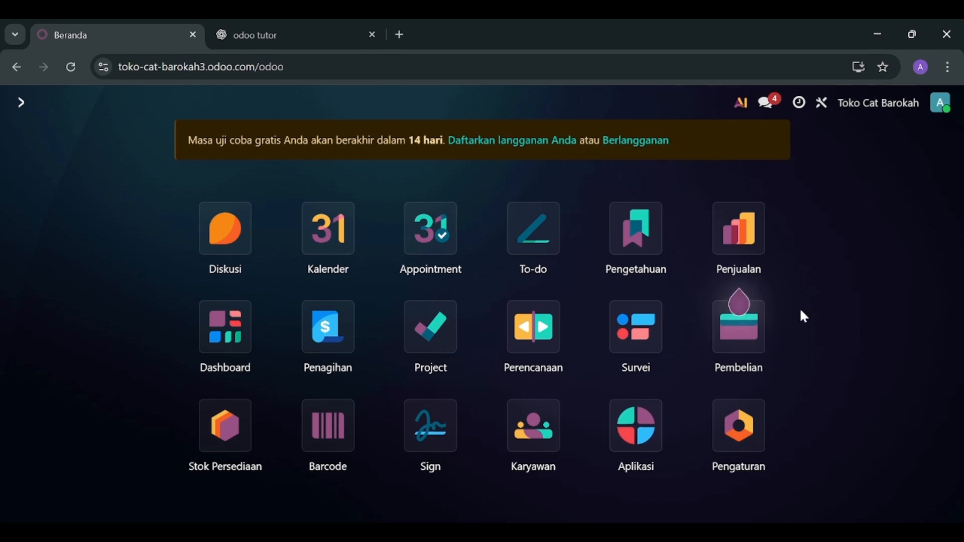
Switch to the Pembelian app and start a new request for quotation.
{"action": "left_click", "coordinate": [742, 358]}
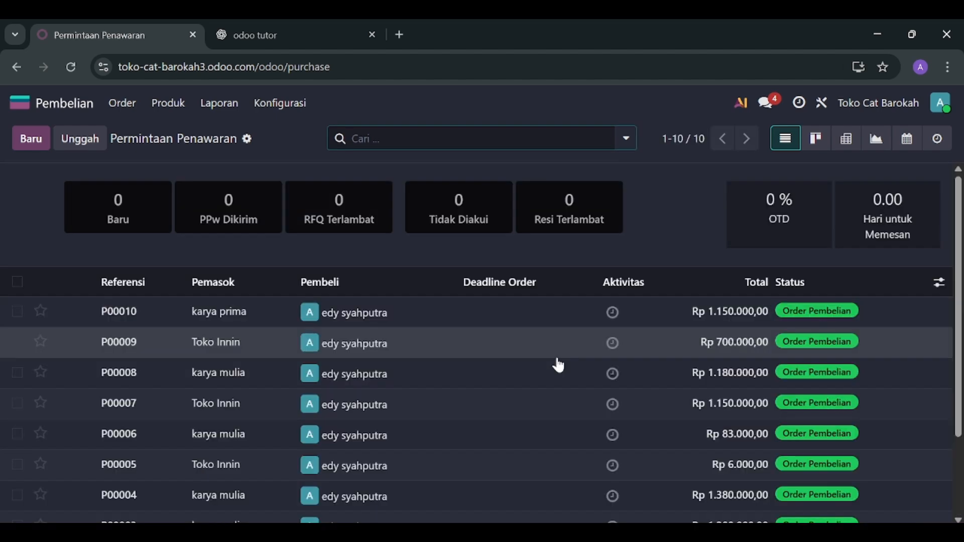
{"action": "scroll", "coordinate": [558, 365], "scroll_direction": "down", "scroll_amount": 3}
{"action": "scroll", "coordinate": [559, 365], "scroll_direction": "up", "scroll_amount": 3}
{"action": "left_click", "coordinate": [35, 147]}
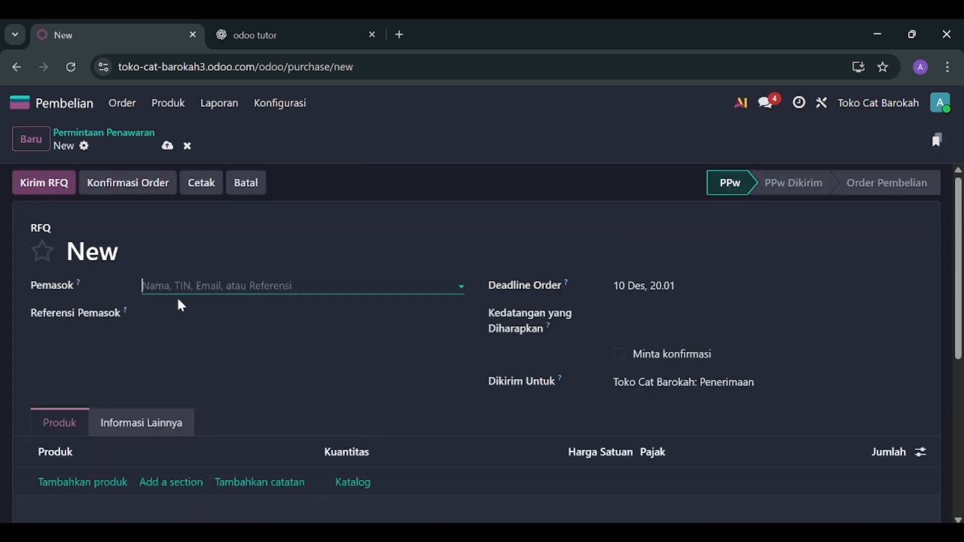
{"action": "left_click", "coordinate": [196, 287]}
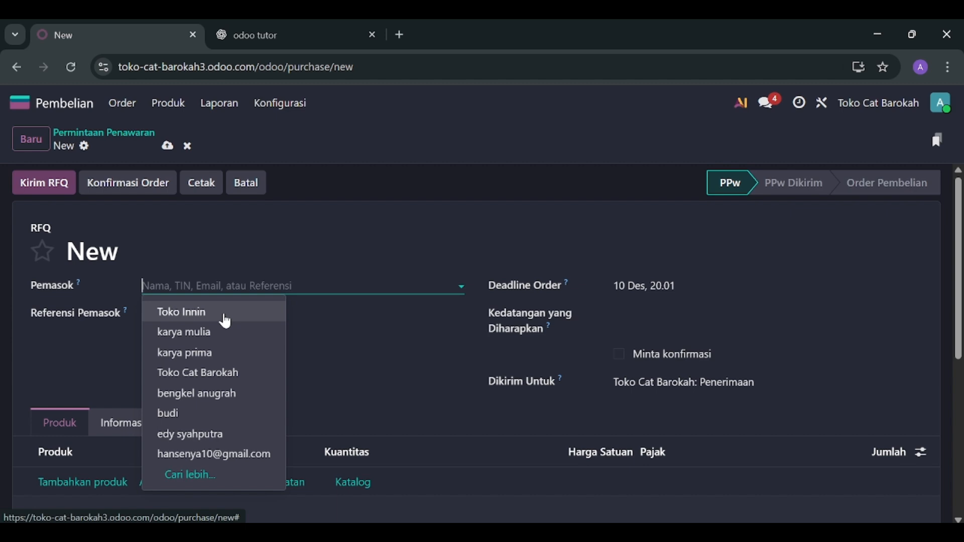
{"action": "left_click", "coordinate": [225, 321]}
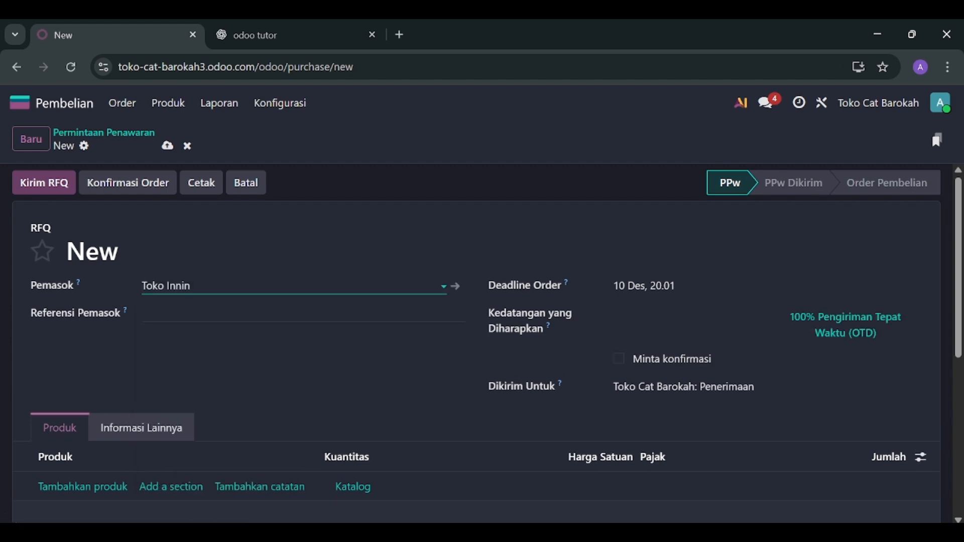
{"action": "left_click_drag", "start_coordinate": [197, 287], "coordinate": [119, 287]}
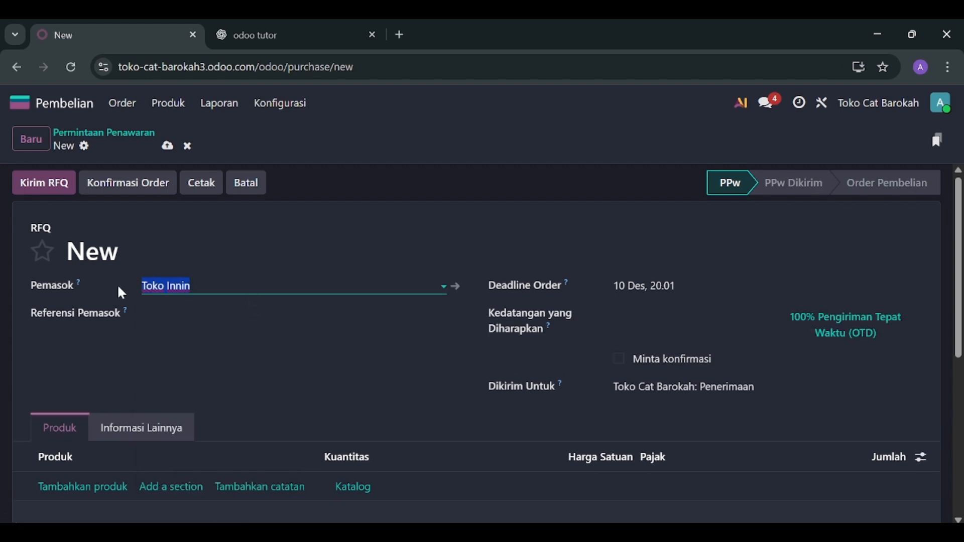
{"action": "key", "text": "BackSpace"}
Create the new supplier "toko cat mutia" and assign it to the request for quotation.
{"action": "type", "text": "toko "}
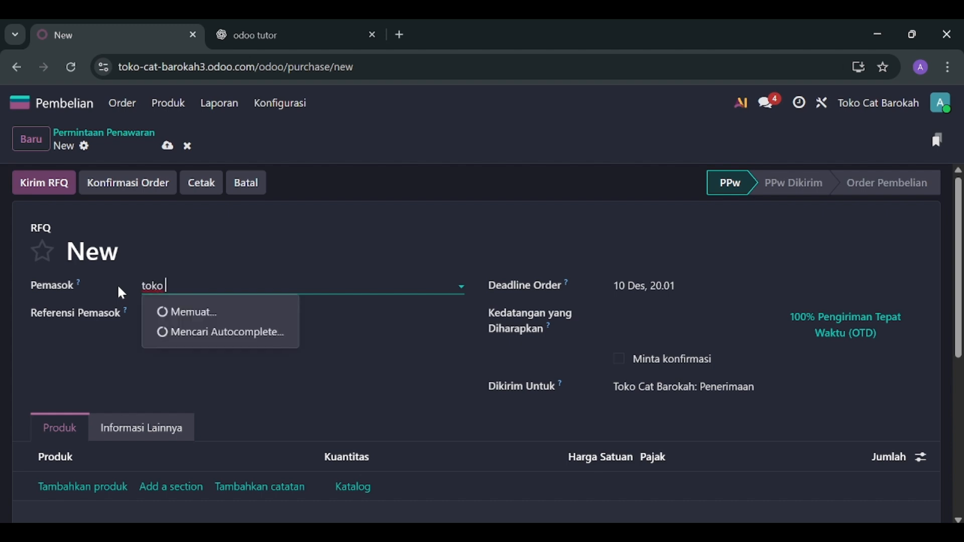
{"action": "type", "text": "cat mutu"}
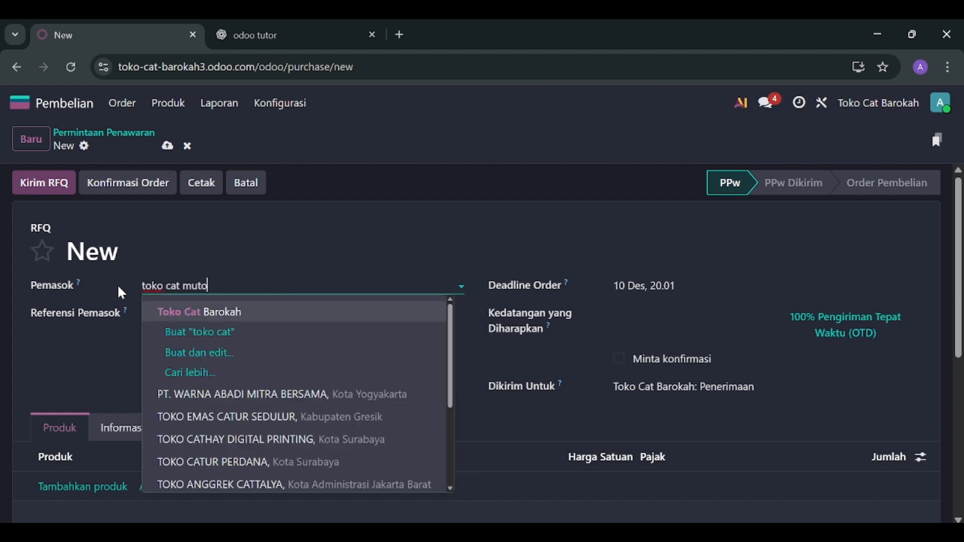
{"action": "key", "text": "BackSpace"}
{"action": "type", "text": "ia"}
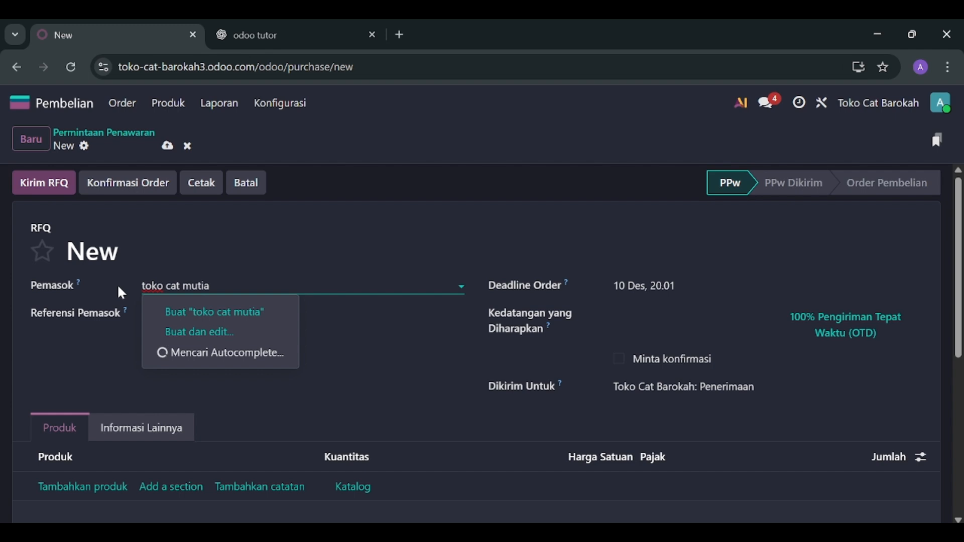
{"action": "left_click", "coordinate": [183, 315]}
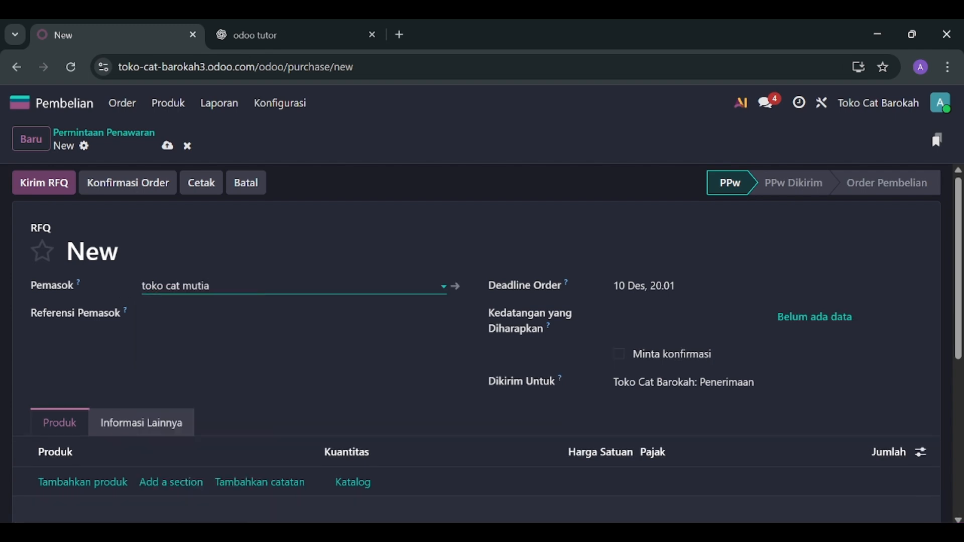
Add a product line for thinner century with a quantity of 10 to the request for quotation.
{"action": "scroll", "coordinate": [187, 383], "scroll_direction": "down", "scroll_amount": 1}
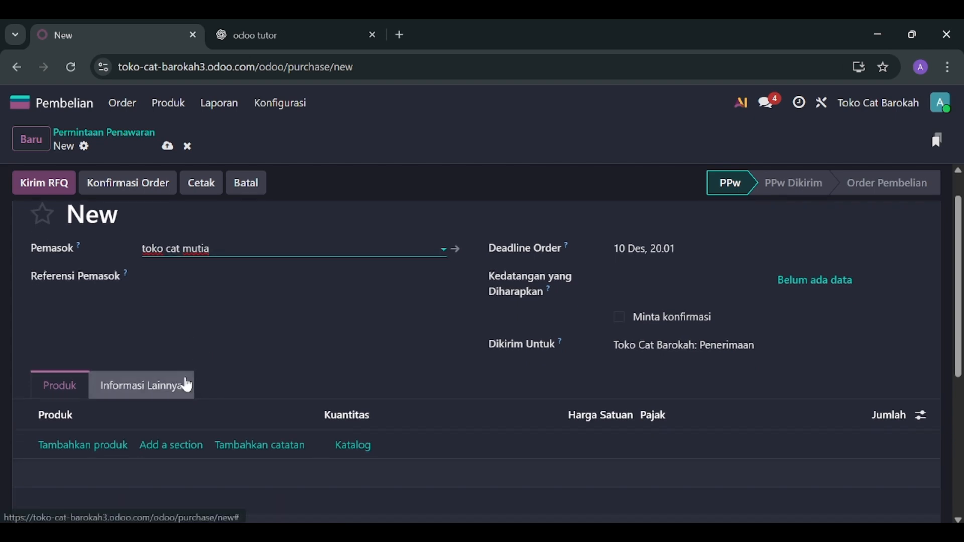
{"action": "scroll", "coordinate": [90, 458], "scroll_direction": "down", "scroll_amount": 2}
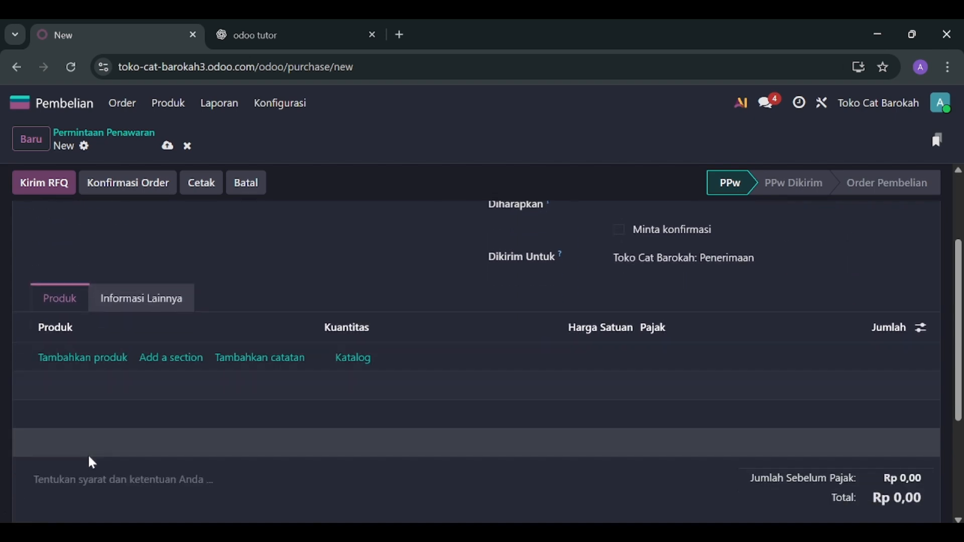
{"action": "scroll", "coordinate": [103, 383], "scroll_direction": "up", "scroll_amount": 2}
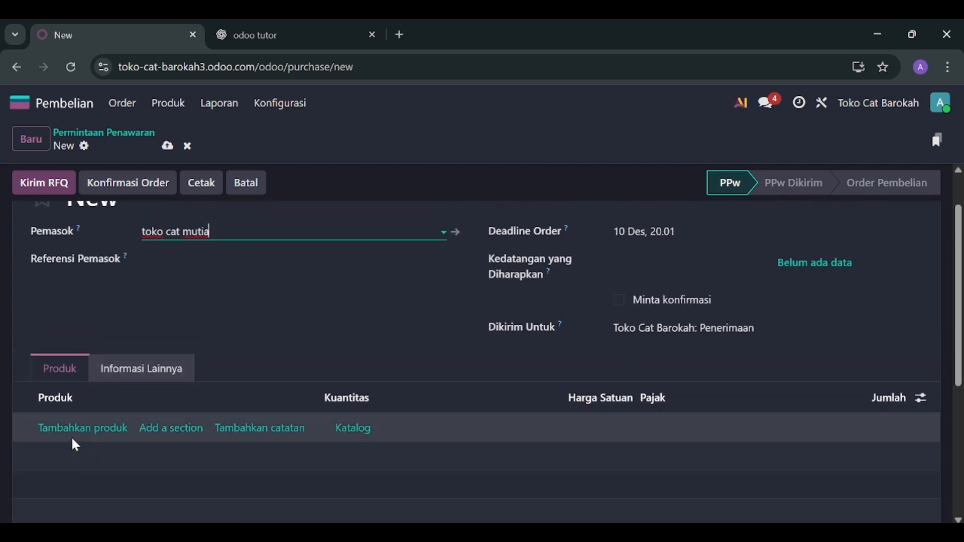
{"action": "left_click", "coordinate": [68, 431]}
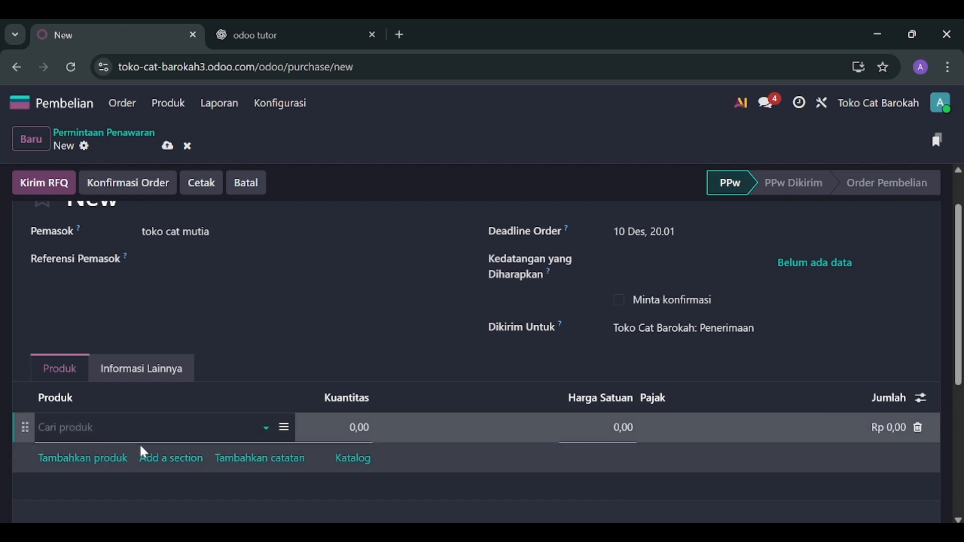
{"action": "left_click", "coordinate": [86, 428]}
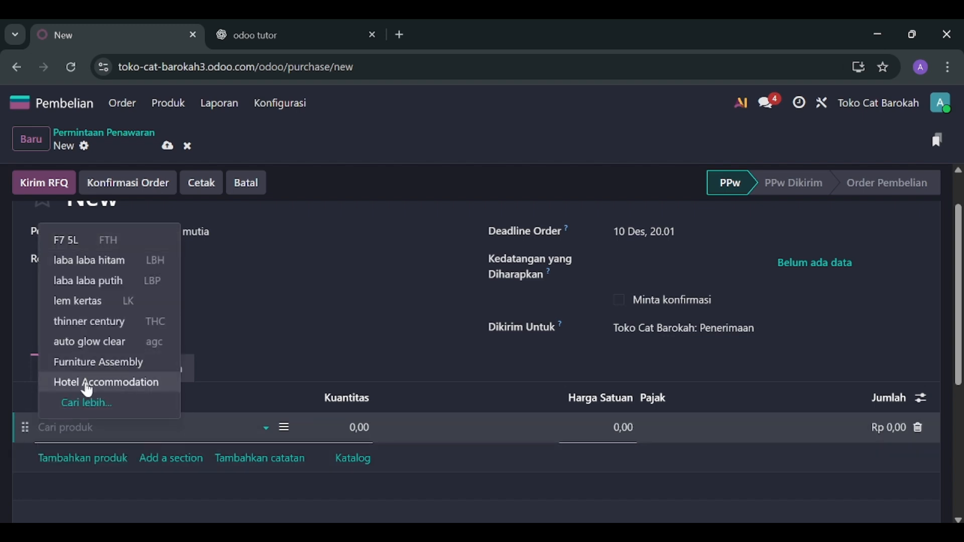
{"action": "left_click", "coordinate": [141, 326]}
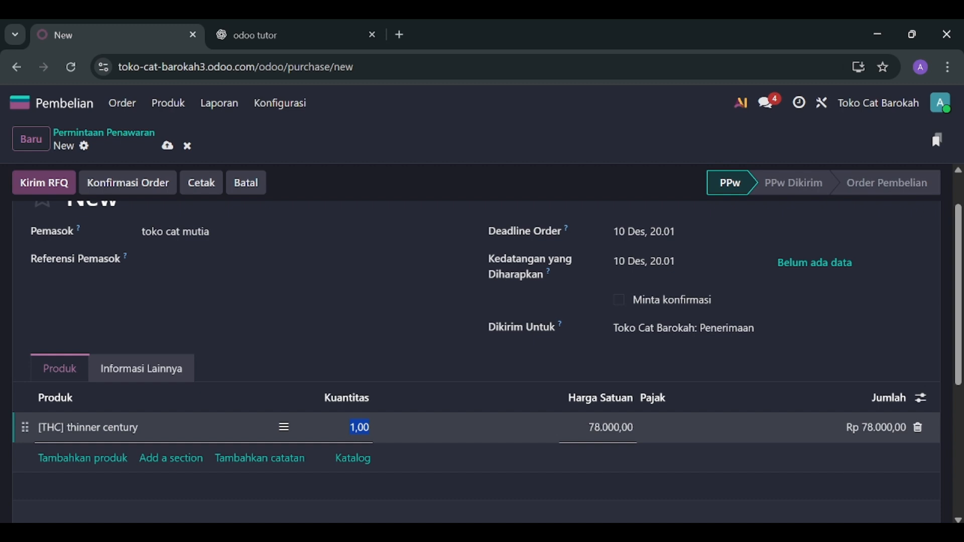
{"action": "type", "text": "10"}
{"action": "key", "text": "Return"}
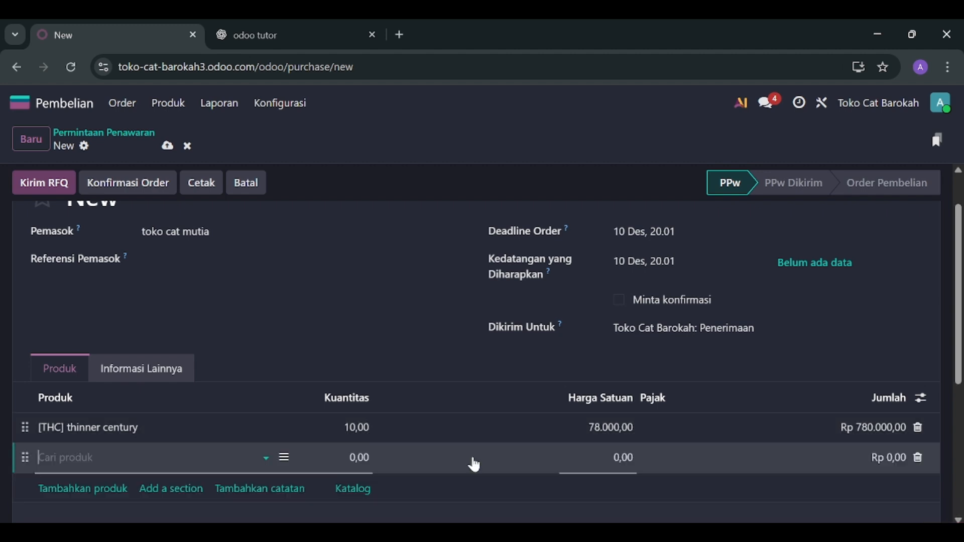
Prepare the RFQ email but discard it unsent, and confirm the request as a purchase order.
{"action": "scroll", "coordinate": [476, 462], "scroll_direction": "down", "scroll_amount": 2}
{"action": "scroll", "coordinate": [475, 463], "scroll_direction": "down", "scroll_amount": 1}
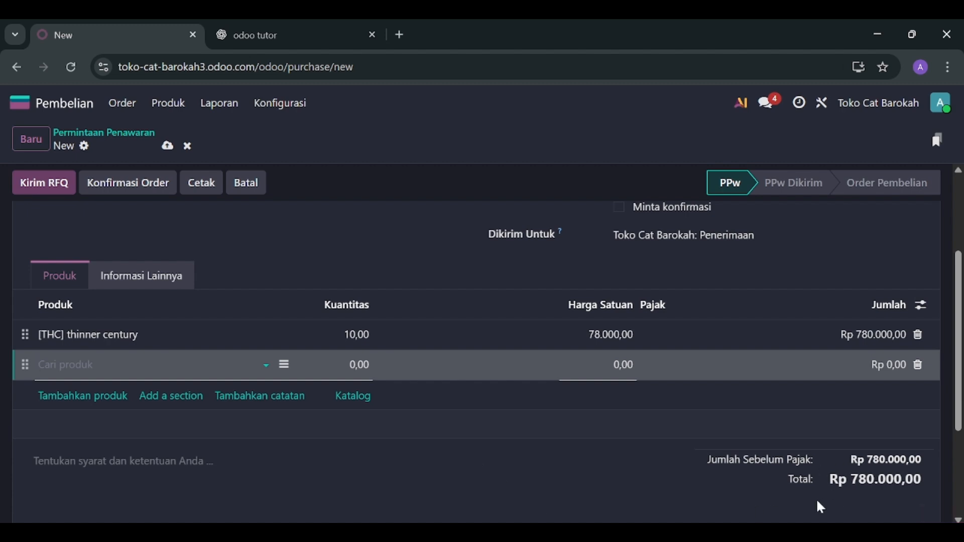
{"action": "scroll", "coordinate": [818, 506], "scroll_direction": "up", "scroll_amount": 3}
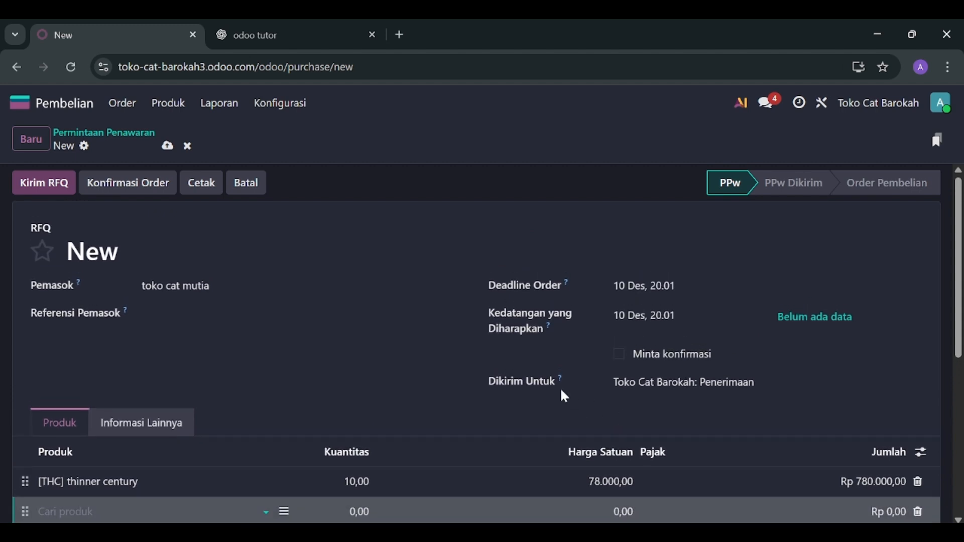
{"action": "left_click", "coordinate": [62, 199]}
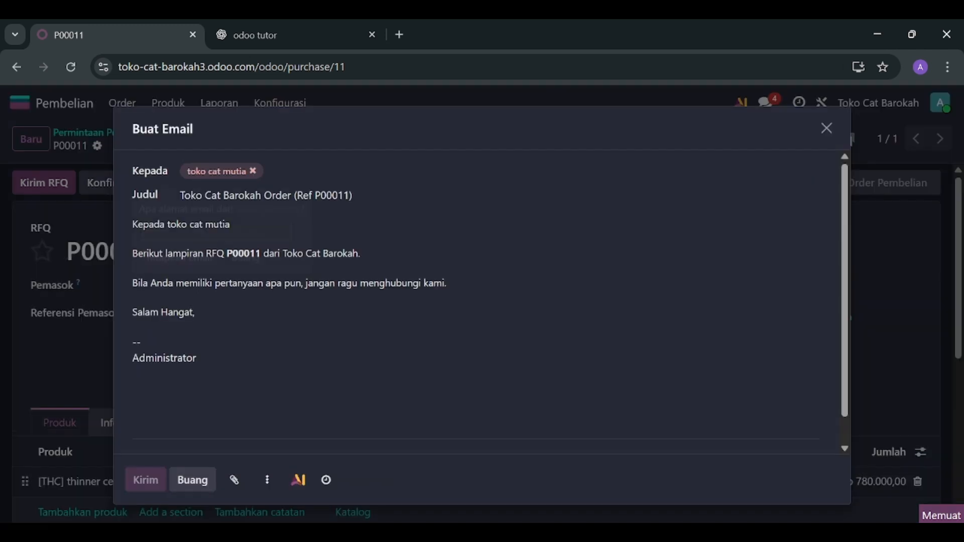
{"action": "left_click", "coordinate": [204, 483]}
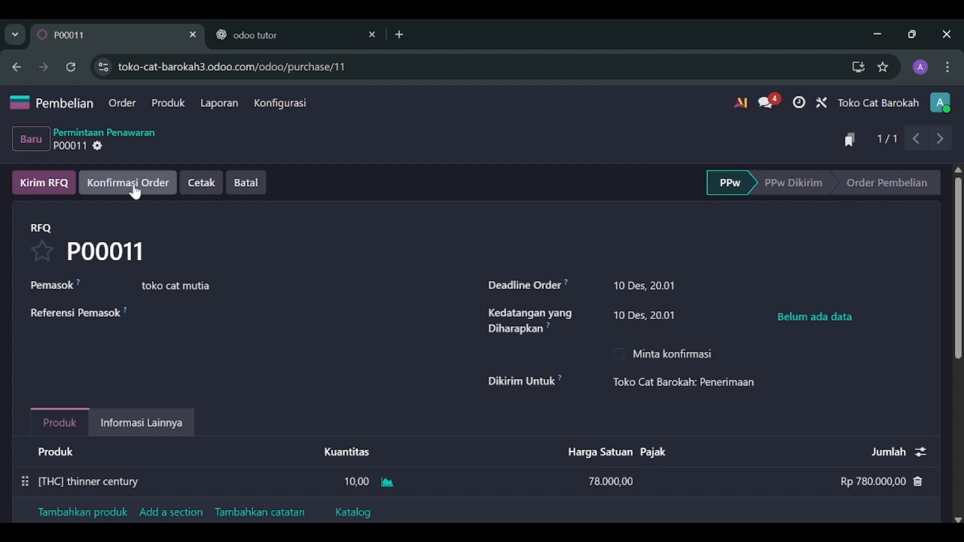
{"action": "left_click", "coordinate": [134, 192]}
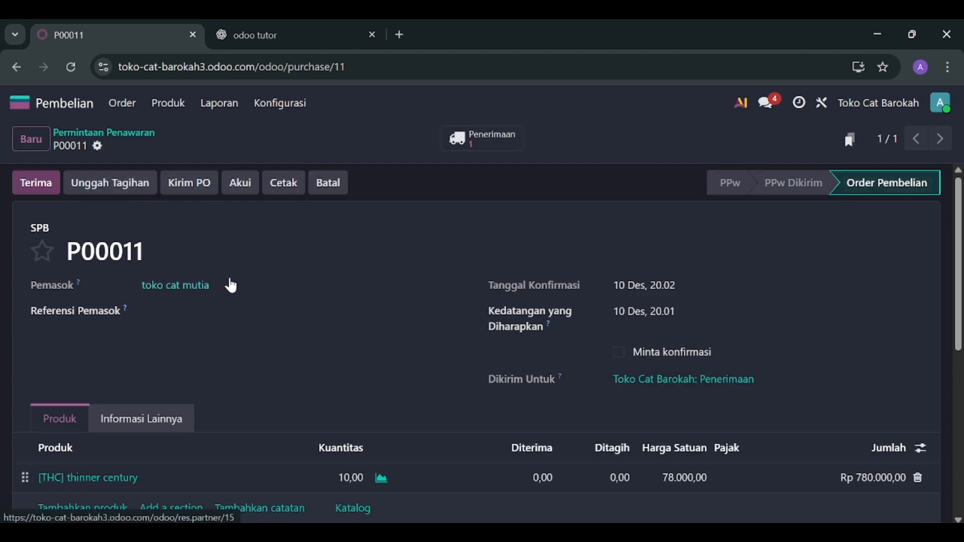
Switch to the Stok Persediaan app and open the pending receipt from toko cat mutia.
{"action": "left_click", "coordinate": [84, 110]}
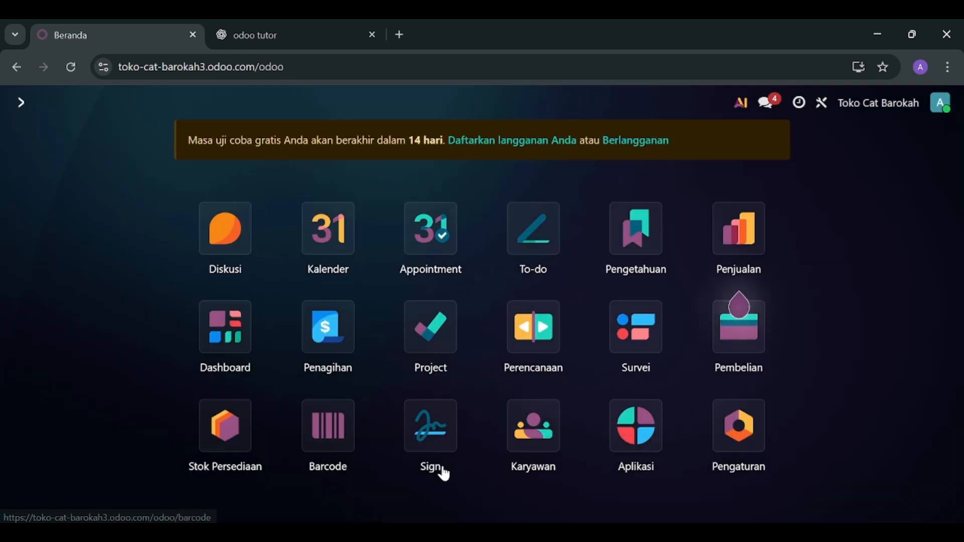
{"action": "left_click", "coordinate": [237, 456]}
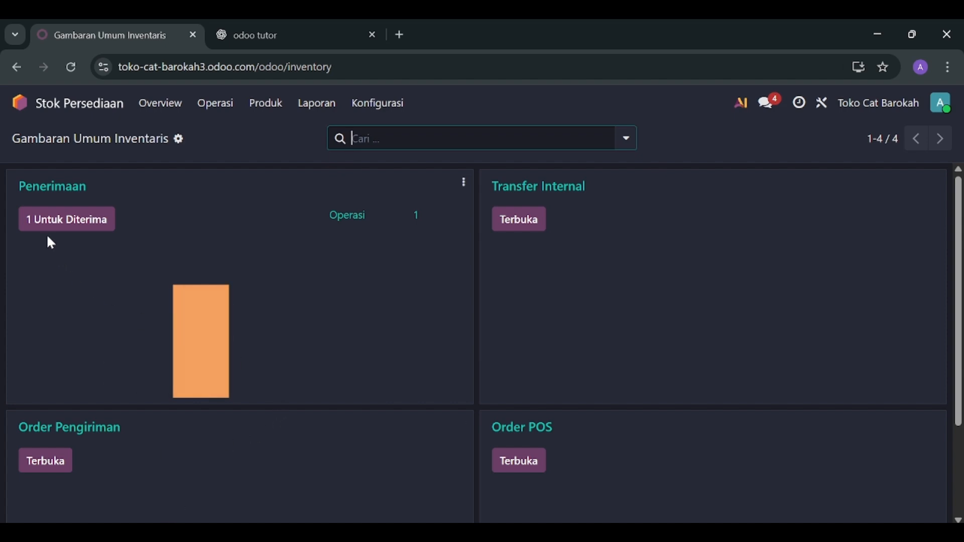
{"action": "left_click", "coordinate": [210, 341]}
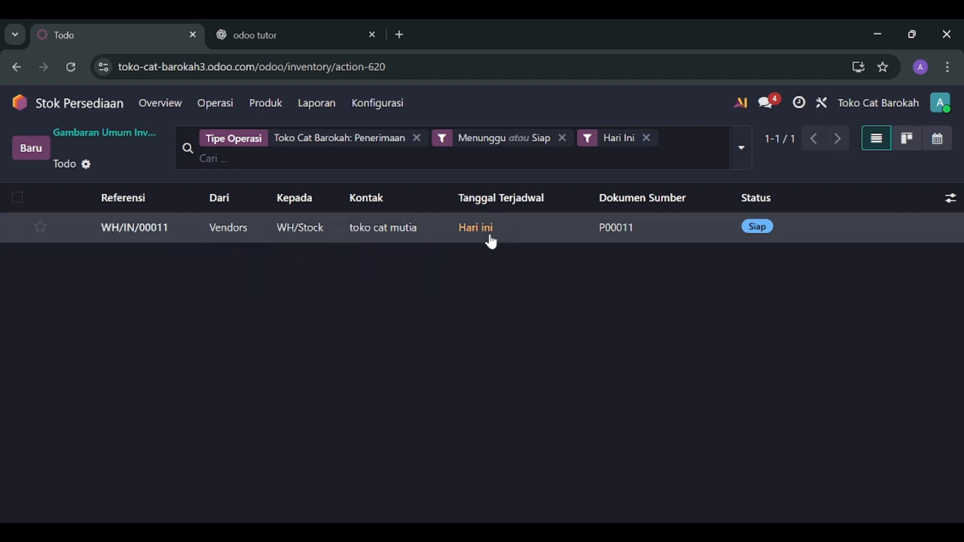
{"action": "left_click", "coordinate": [421, 235]}
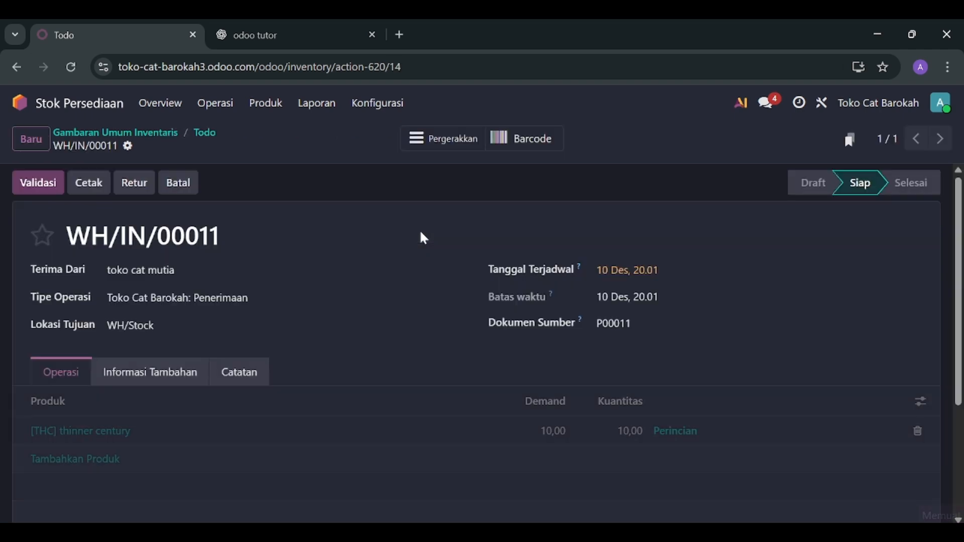
{"action": "scroll", "coordinate": [528, 490], "scroll_direction": "down", "scroll_amount": 1}
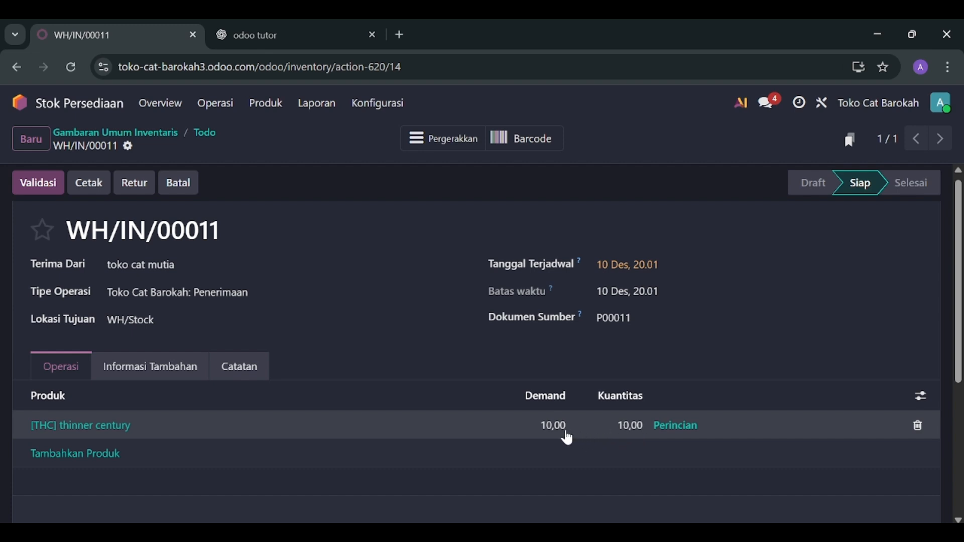
Try to validate the receipt with a thinner century quantity of 9, and dismiss the backorder dialog.
{"action": "left_click", "coordinate": [632, 433]}
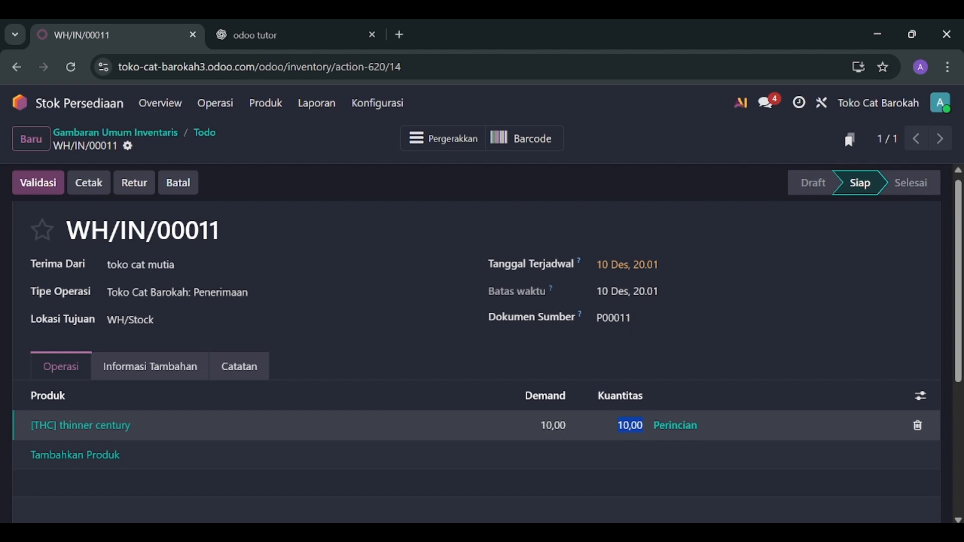
{"action": "type", "text": "9"}
{"action": "key", "text": "Return"}
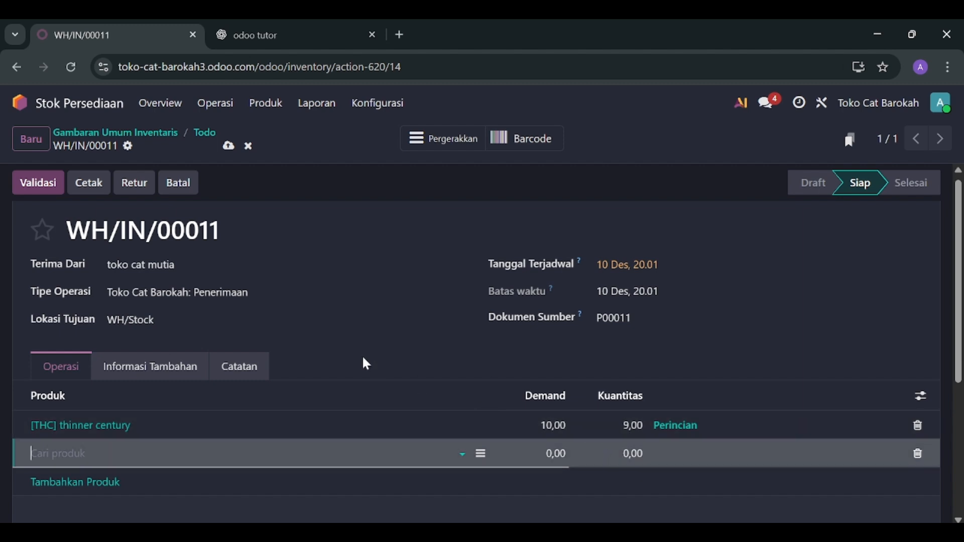
{"action": "left_click", "coordinate": [38, 187]}
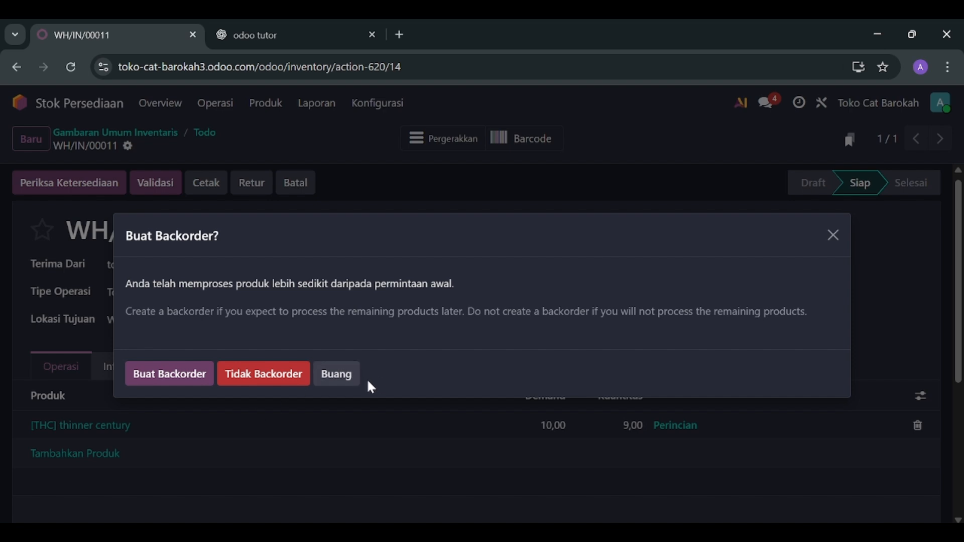
{"action": "left_click", "coordinate": [336, 374]}
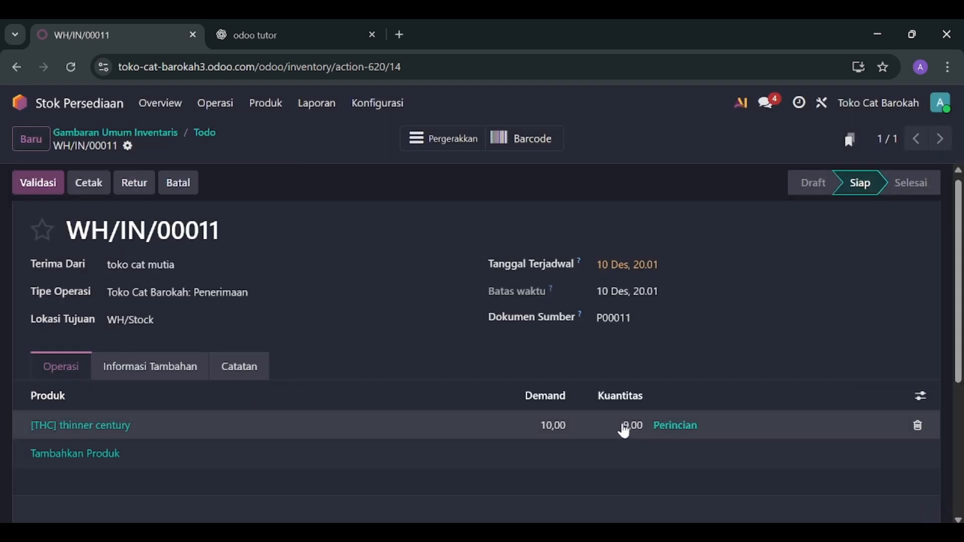
Set the received quantity of thinner century to 10 and validate the receipt.
{"action": "left_click", "coordinate": [630, 425]}
{"action": "type", "text": "10"}
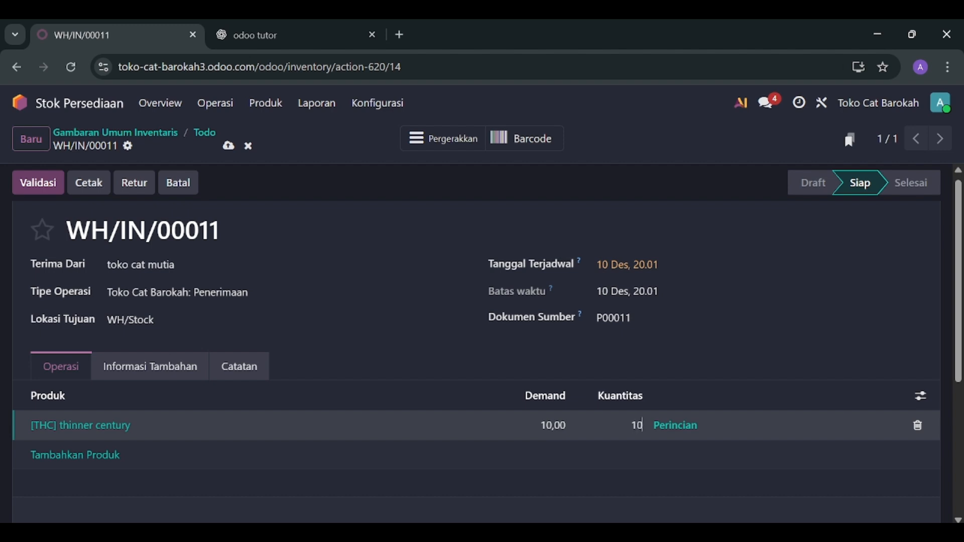
{"action": "key", "text": "Return"}
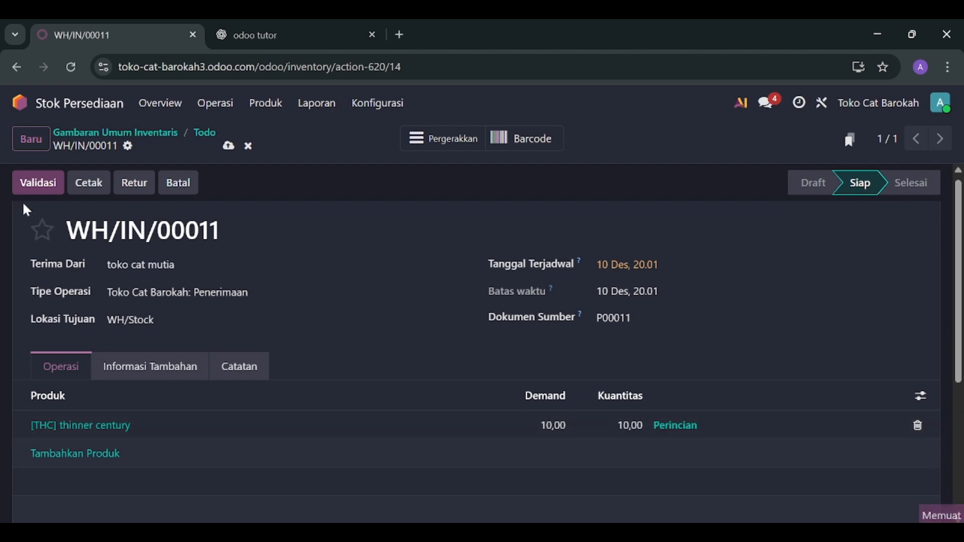
{"action": "left_click", "coordinate": [39, 192]}
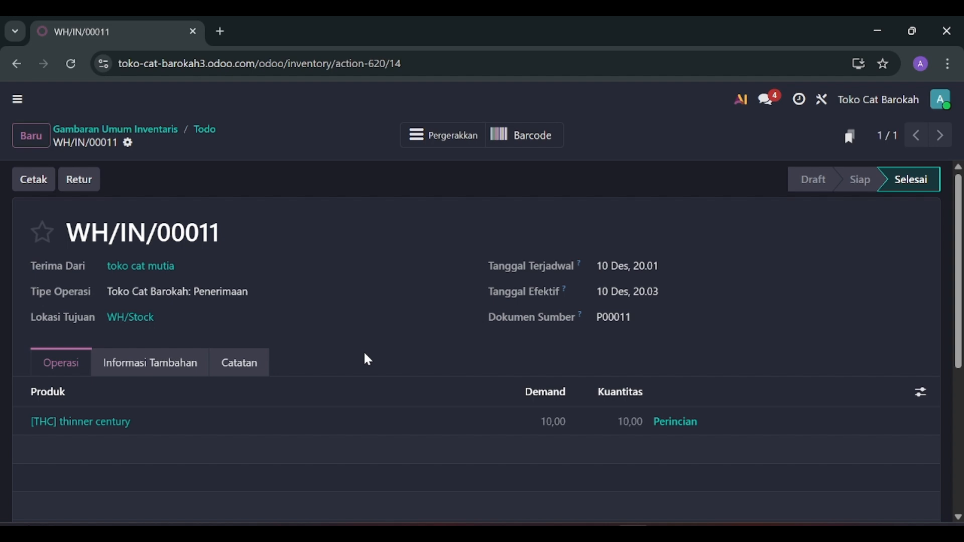
Print the receipt's delivery slip, close the Acrobat window and review the PDF's ordered and delivered quantities in the browser.
{"action": "left_click", "coordinate": [35, 183]}
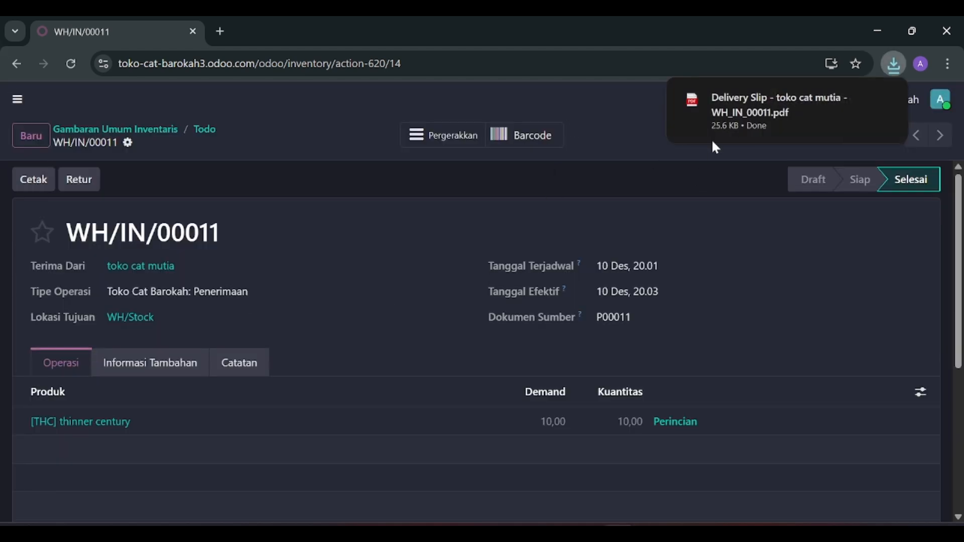
{"action": "left_click", "coordinate": [721, 116]}
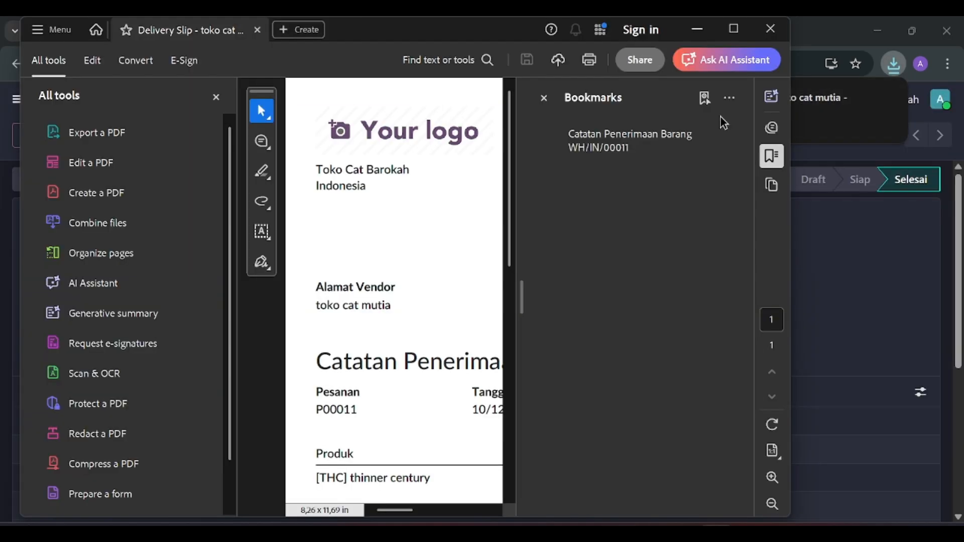
{"action": "left_click", "coordinate": [769, 29]}
{"action": "left_click", "coordinate": [787, 106]}
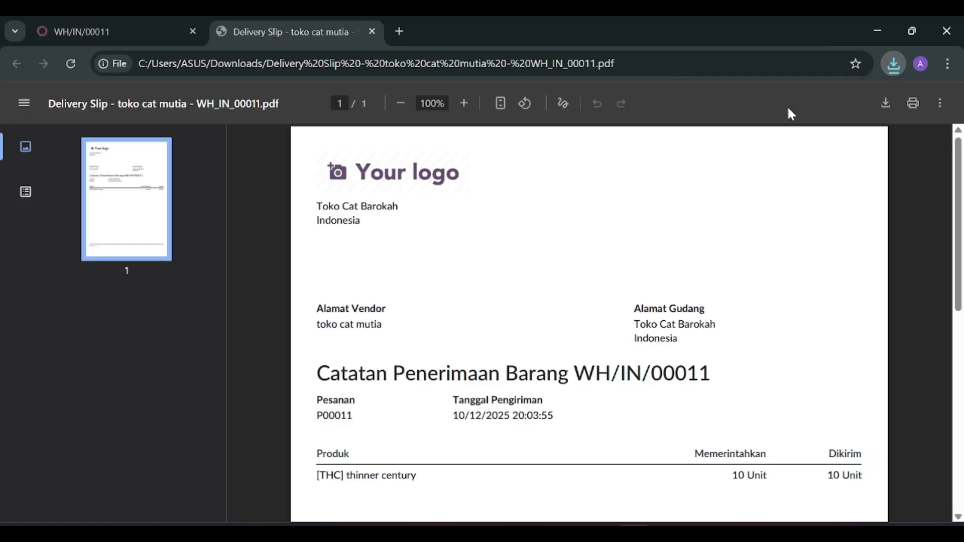
{"action": "scroll", "coordinate": [635, 441], "scroll_direction": "down", "scroll_amount": 1}
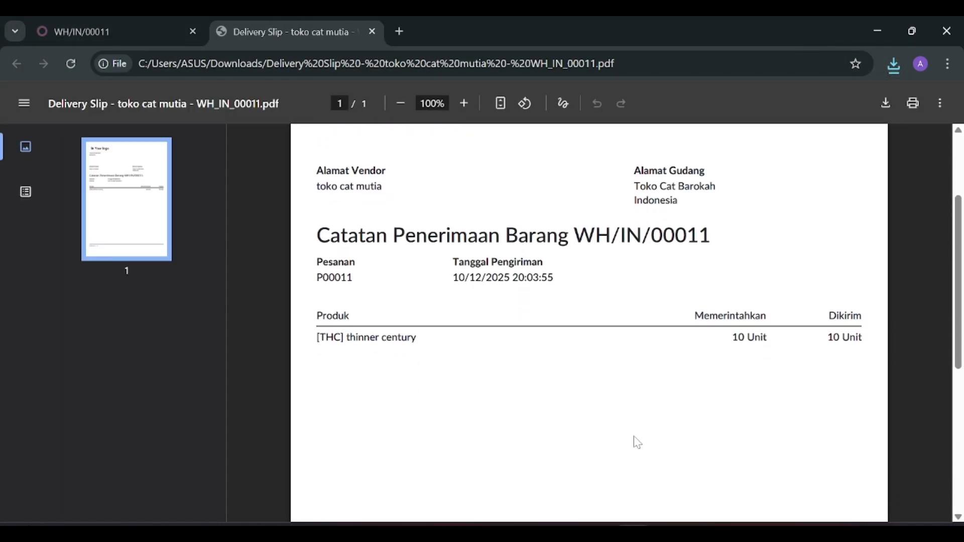
{"action": "scroll", "coordinate": [637, 443], "scroll_direction": "up", "scroll_amount": 2}
{"action": "scroll", "coordinate": [638, 443], "scroll_direction": "down", "scroll_amount": 4}
{"action": "scroll", "coordinate": [637, 443], "scroll_direction": "up", "scroll_amount": 5}
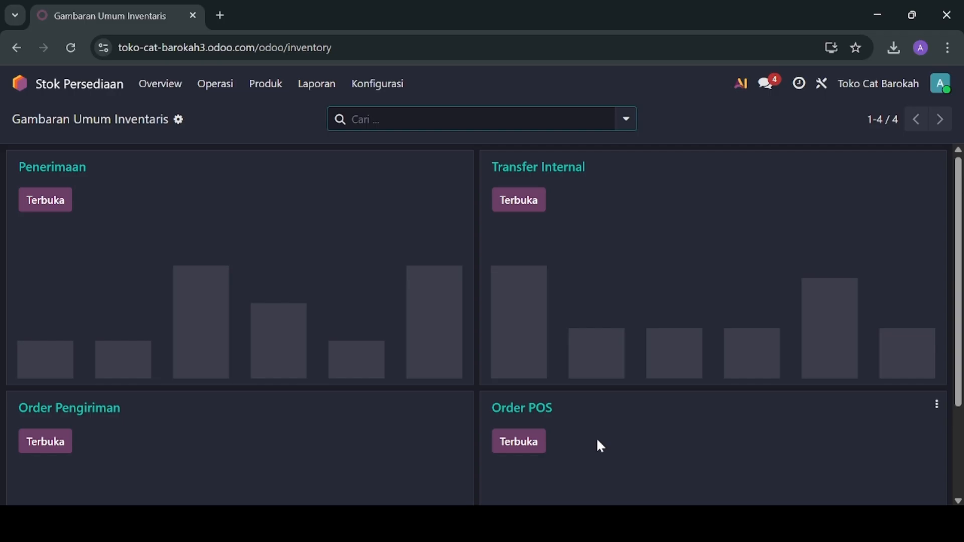
Check the on-hand quantity of thinner century in the inventory product list and return to the home screen.
{"action": "left_click", "coordinate": [276, 93]}
{"action": "left_click", "coordinate": [280, 118]}
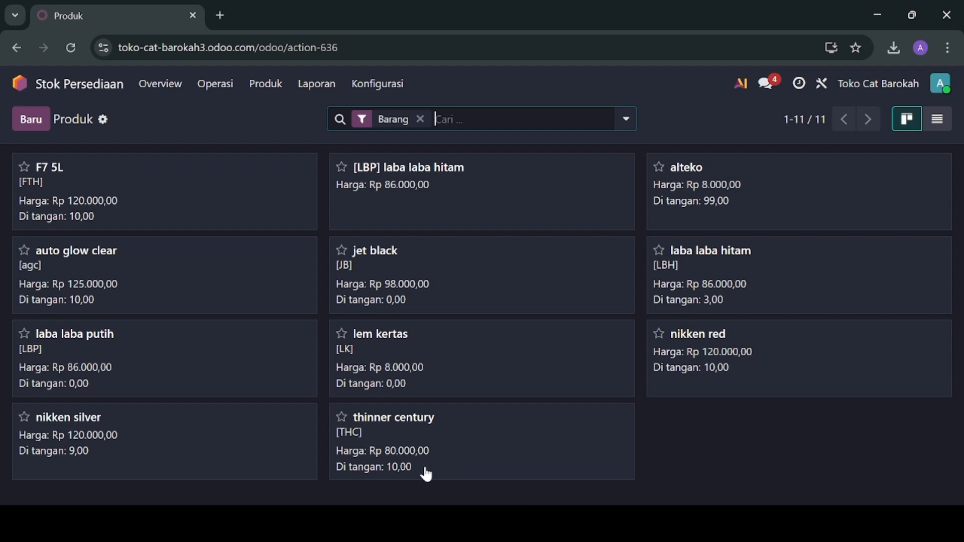
{"action": "left_click", "coordinate": [69, 85]}
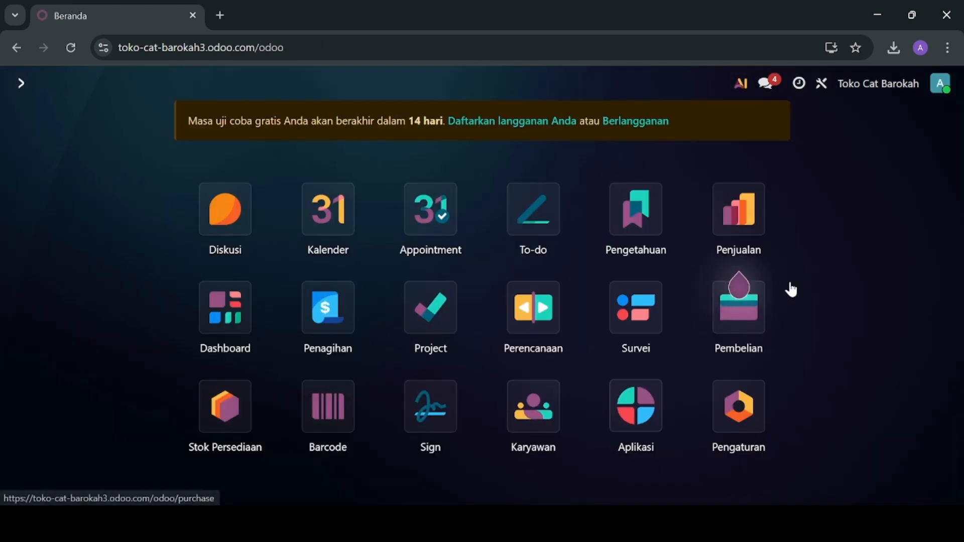
Open the toko cat mutia purchase order, review its lines, print it as a PDF and close the Acrobat window.
{"action": "left_click", "coordinate": [752, 319]}
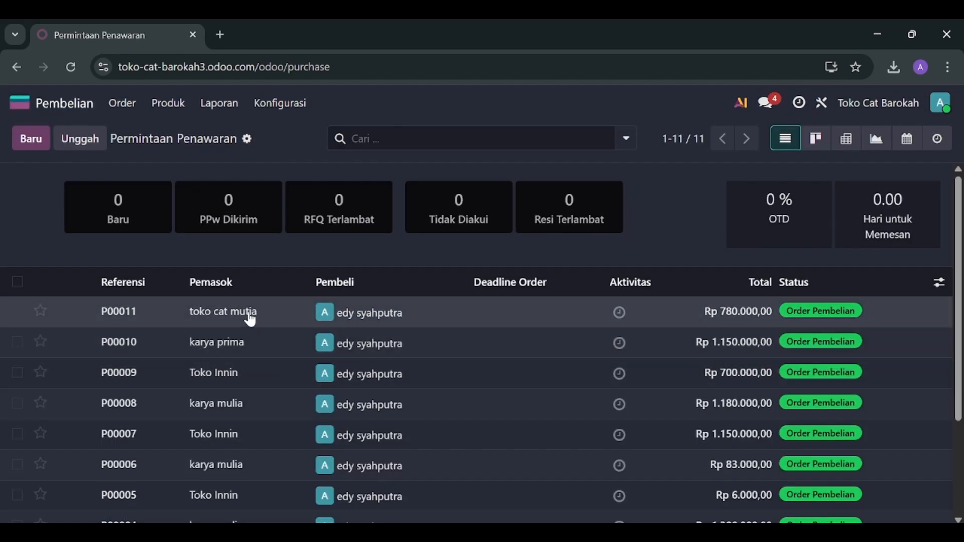
{"action": "left_click", "coordinate": [250, 320]}
{"action": "scroll", "coordinate": [337, 416], "scroll_direction": "down", "scroll_amount": 2}
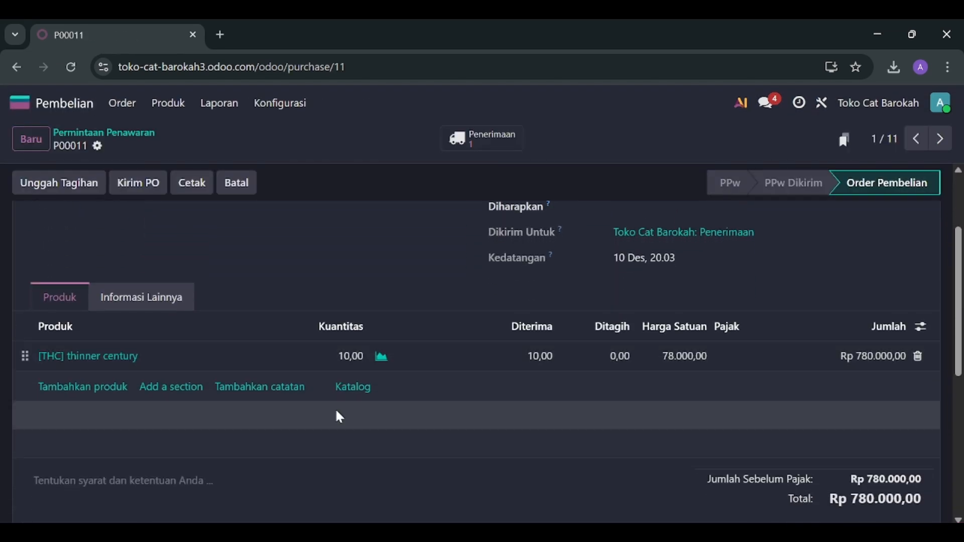
{"action": "scroll", "coordinate": [339, 416], "scroll_direction": "up", "scroll_amount": 2}
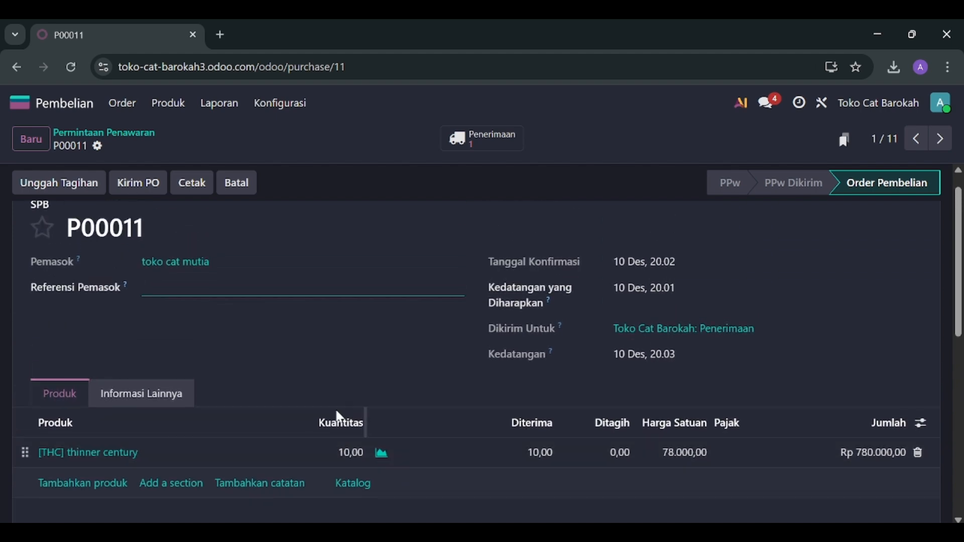
{"action": "scroll", "coordinate": [336, 412], "scroll_direction": "up", "scroll_amount": 1}
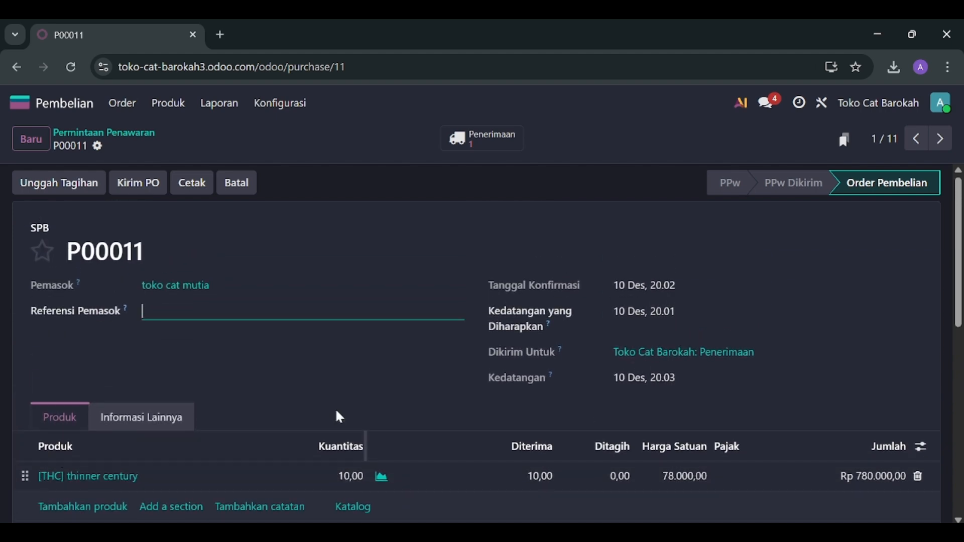
{"action": "left_click", "coordinate": [193, 183]}
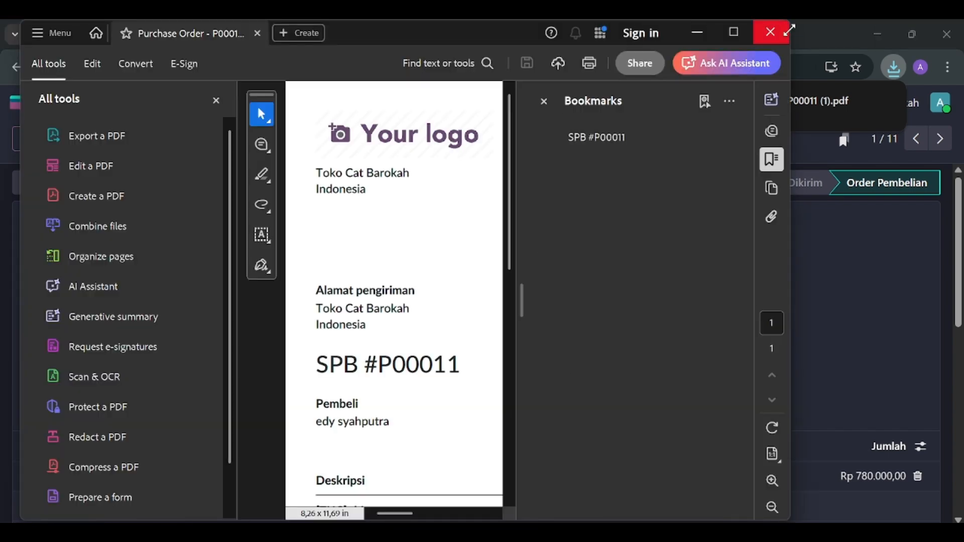
{"action": "left_click", "coordinate": [775, 31]}
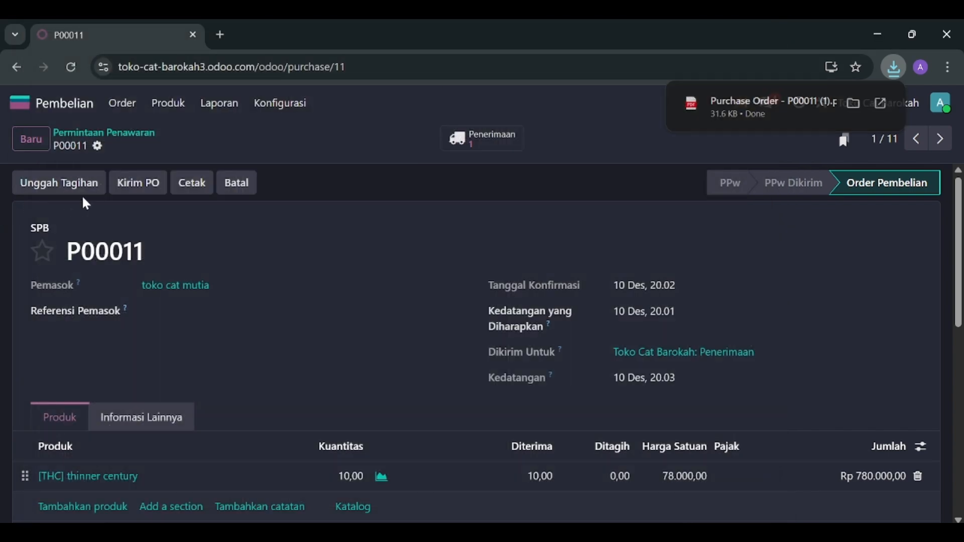
Create a vendor bill for the purchase order by uploading the newest downloaded purchase order PDF.
{"action": "left_click", "coordinate": [67, 184]}
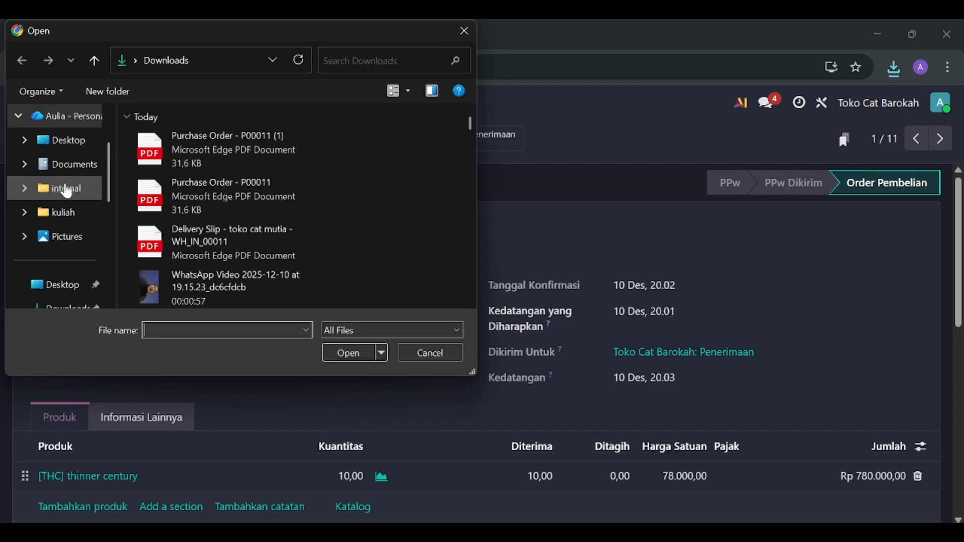
{"action": "left_click", "coordinate": [204, 148]}
{"action": "left_click", "coordinate": [335, 351]}
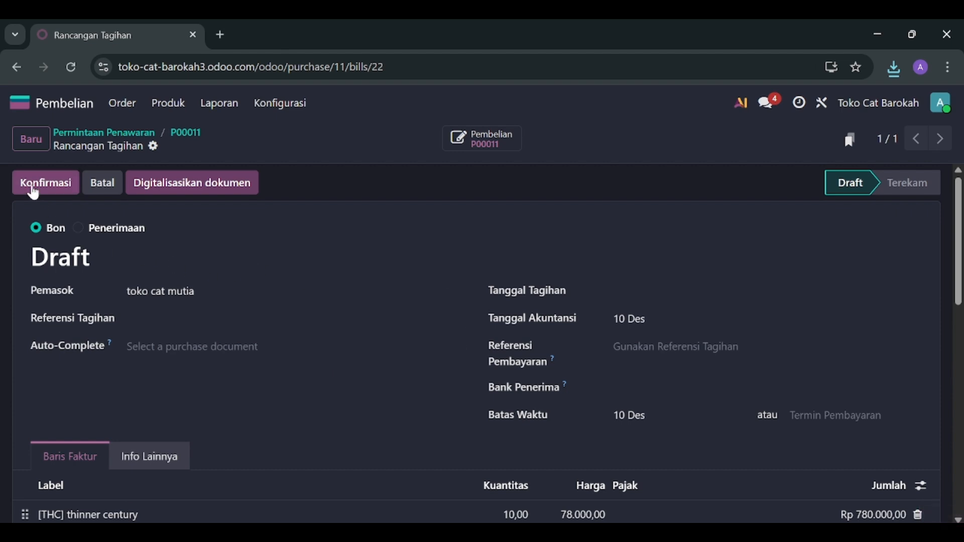
Switch the draft bill's type to Penerimaan, try to confirm it and dismiss the error dialog.
{"action": "scroll", "coordinate": [229, 416], "scroll_direction": "down", "scroll_amount": 1}
{"action": "scroll", "coordinate": [231, 420], "scroll_direction": "up", "scroll_amount": 1}
{"action": "left_click", "coordinate": [81, 230]}
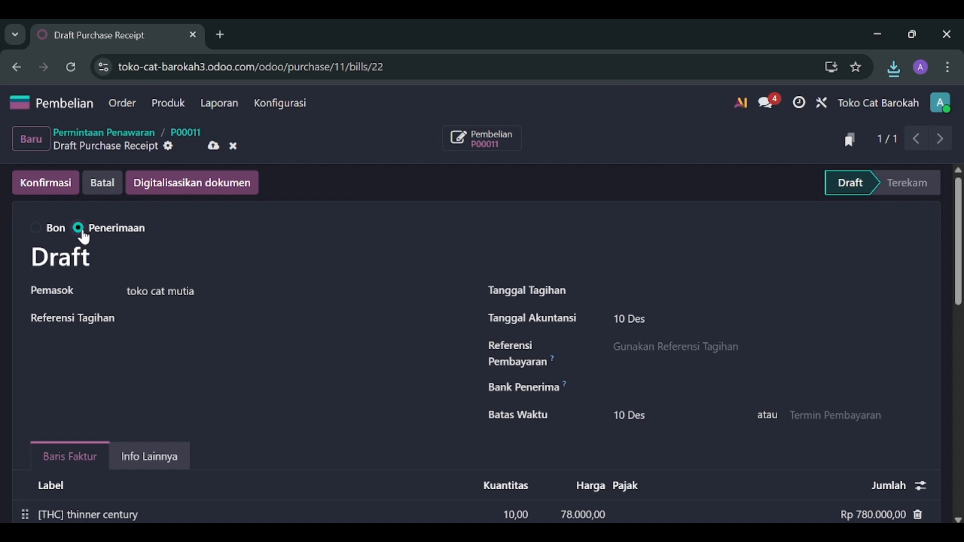
{"action": "left_click", "coordinate": [47, 186]}
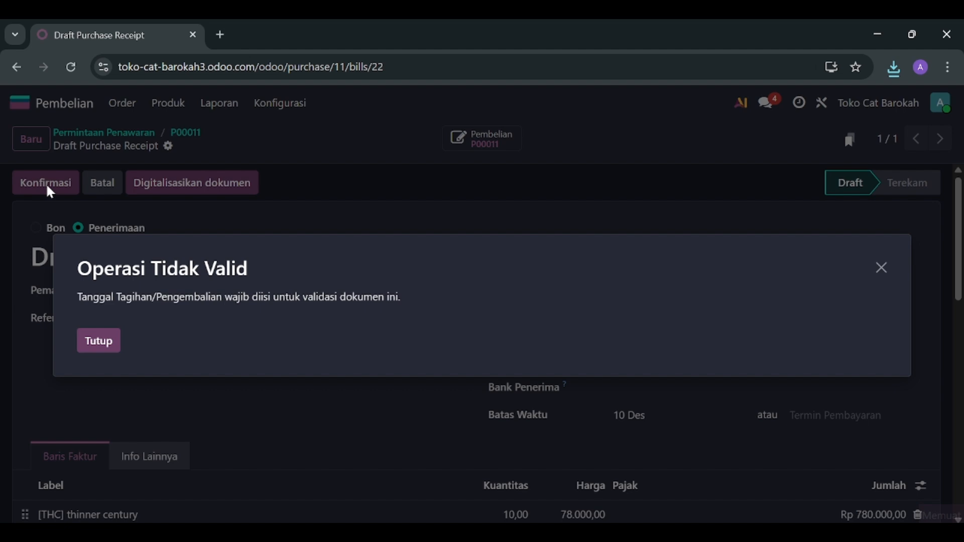
{"action": "left_click", "coordinate": [99, 343]}
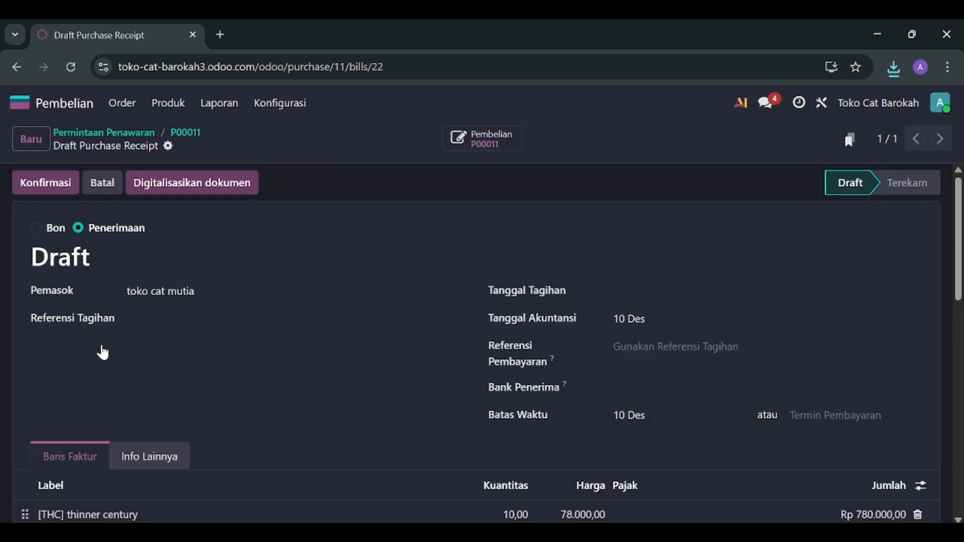
Set the bill date (Tanggal Tagihan) to 10 December 2025 and confirm the purchase receipt.
{"action": "left_click", "coordinate": [642, 301]}
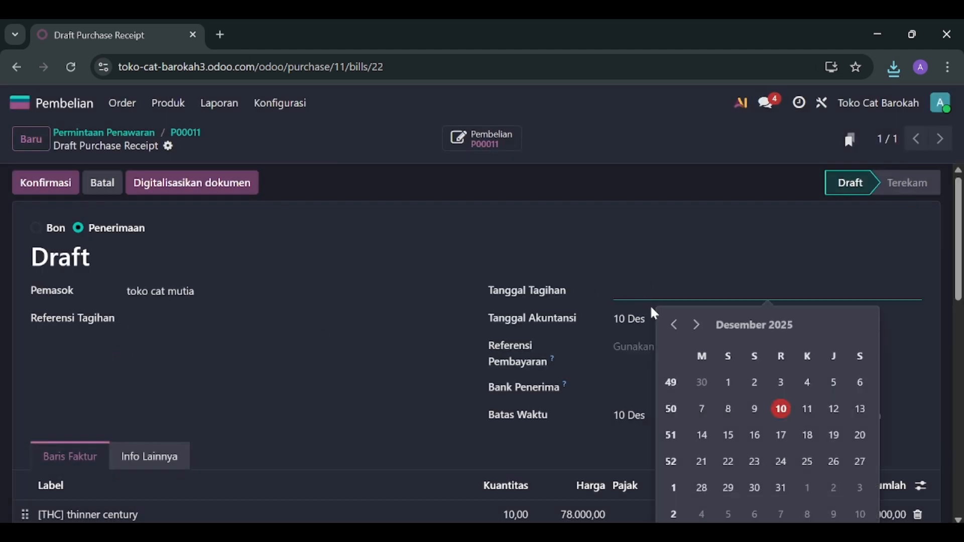
{"action": "left_click", "coordinate": [782, 411]}
{"action": "left_click", "coordinate": [27, 182]}
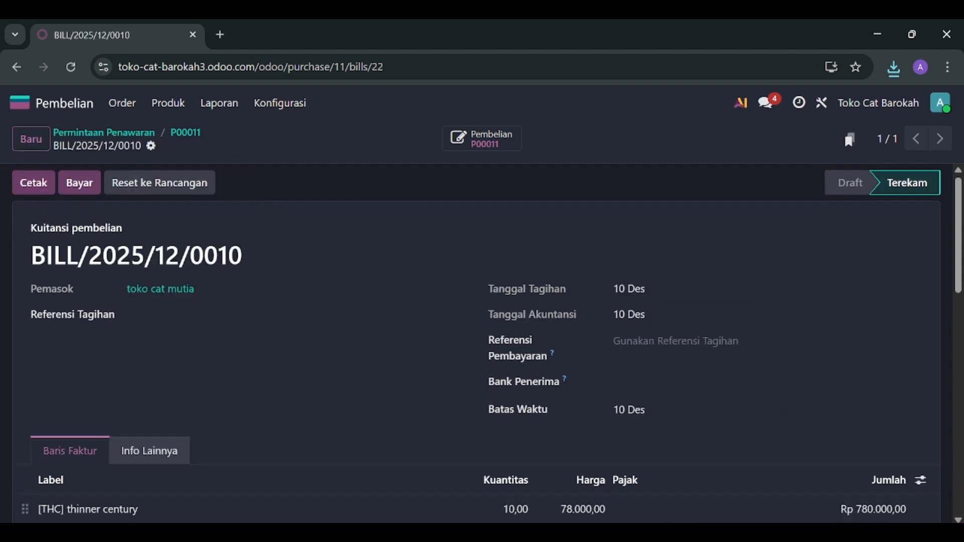
Pay the purchase receipt through the Bank journal with Manual Payment and review its invoice lines.
{"action": "left_click", "coordinate": [87, 189]}
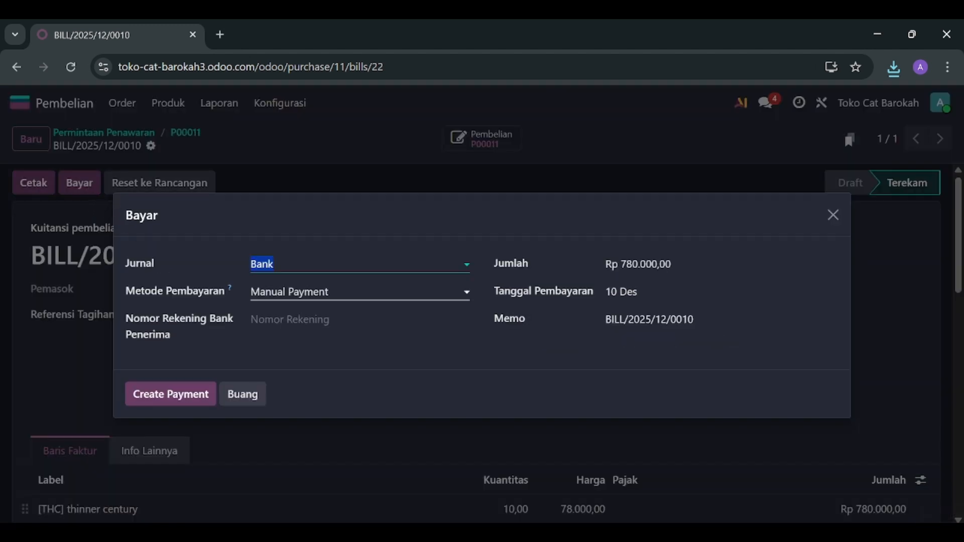
{"action": "left_click", "coordinate": [301, 264]}
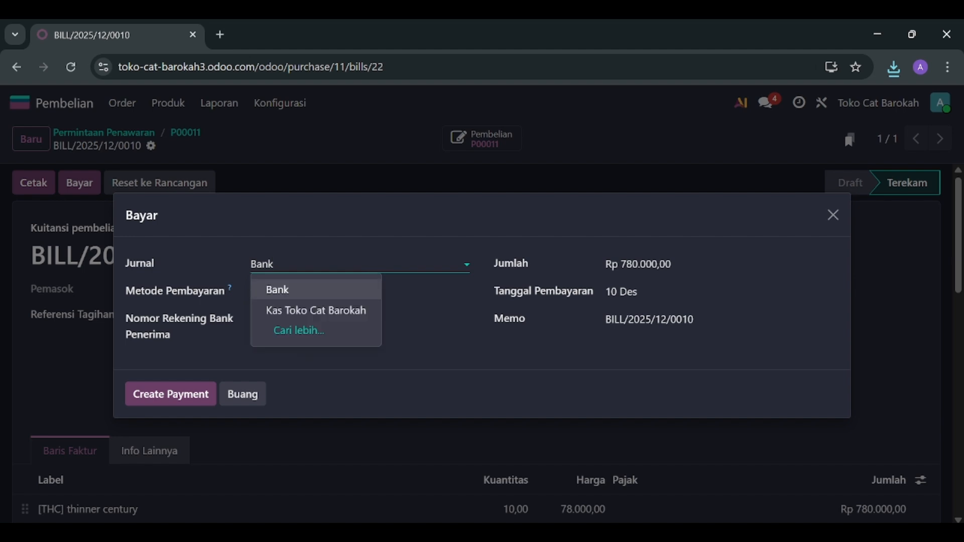
{"action": "left_click", "coordinate": [294, 297]}
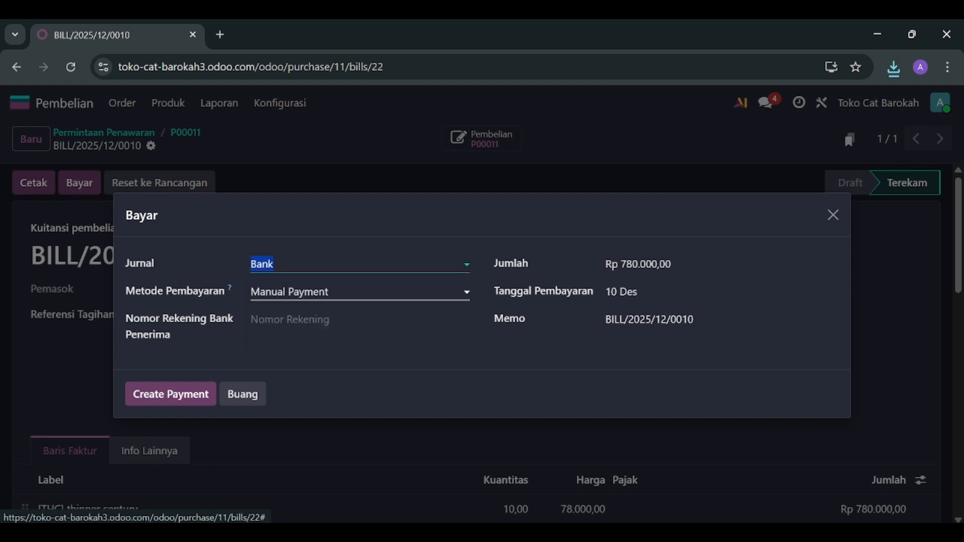
{"action": "left_click", "coordinate": [160, 396]}
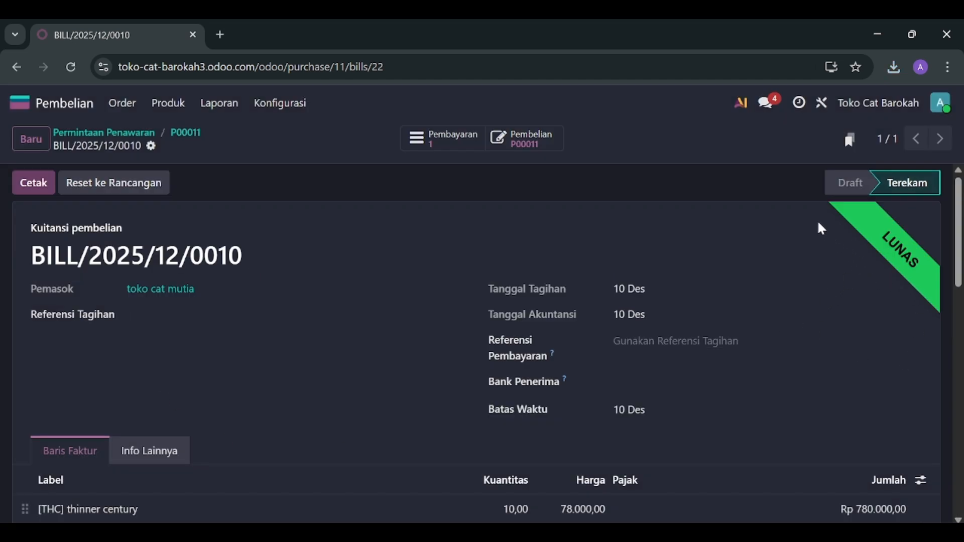
{"action": "scroll", "coordinate": [757, 431], "scroll_direction": "down", "scroll_amount": 3}
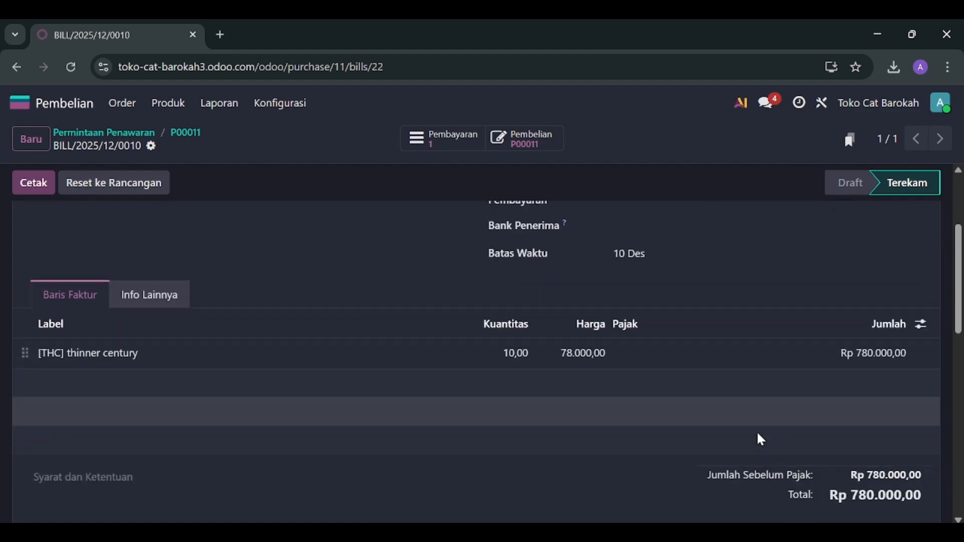
{"action": "scroll", "coordinate": [757, 431], "scroll_direction": "up", "scroll_amount": 3}
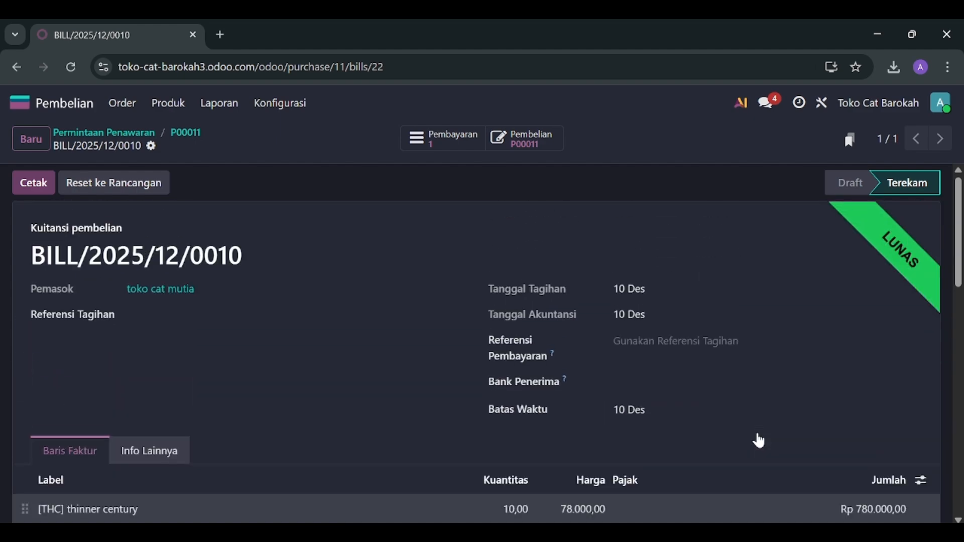
Return to the home screen, open the Penjualan app and start a new quotation.
{"action": "left_click", "coordinate": [60, 119]}
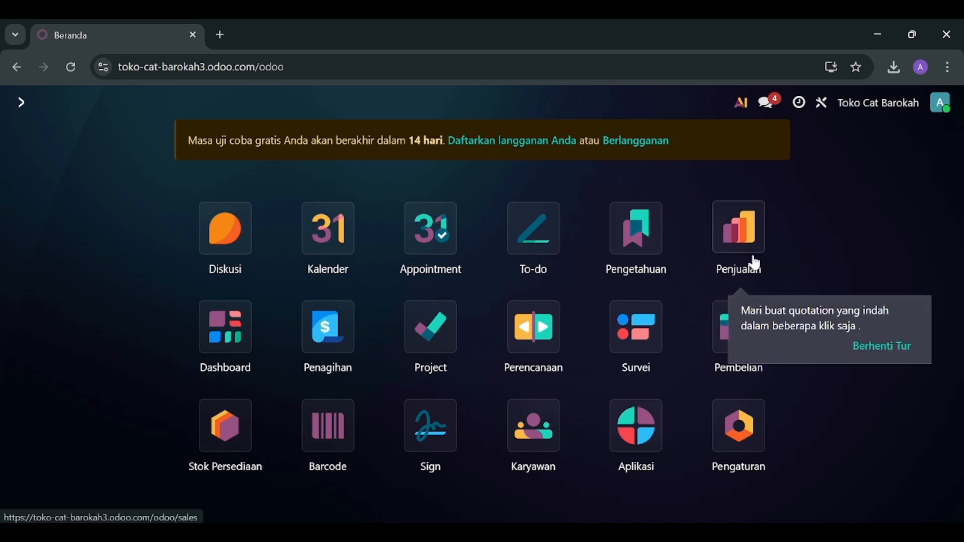
{"action": "left_click", "coordinate": [745, 227]}
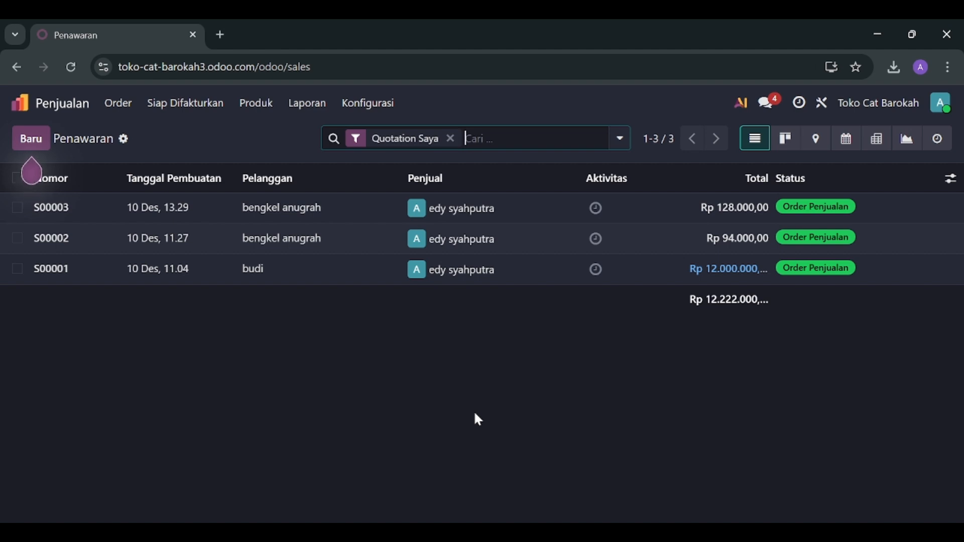
{"action": "mouse_move", "coordinate": [31, 140]}
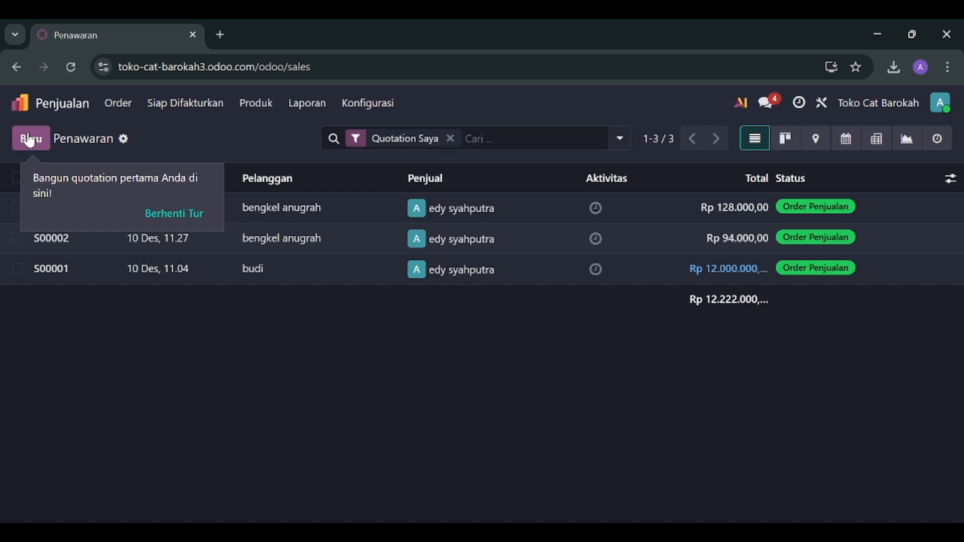
{"action": "left_click", "coordinate": [30, 139]}
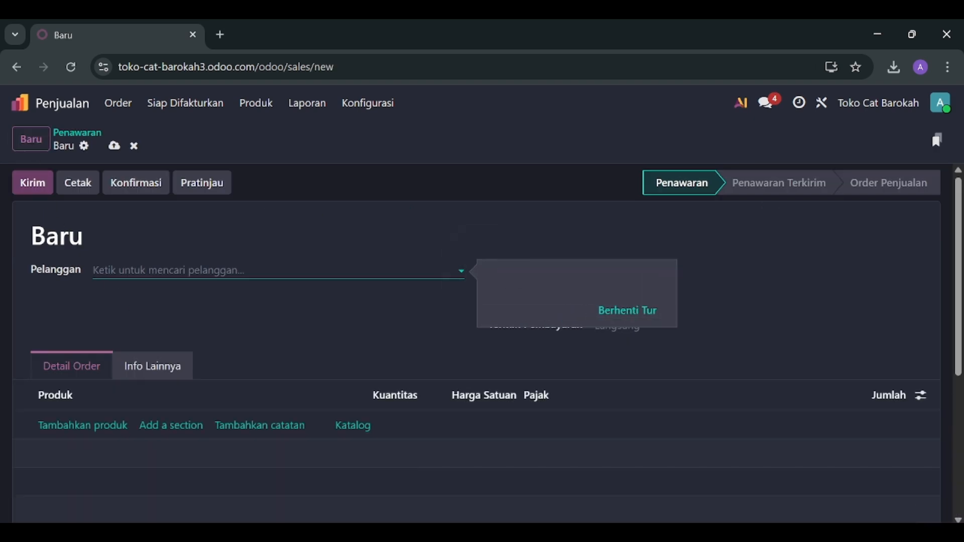
{"action": "left_click", "coordinate": [134, 270]}
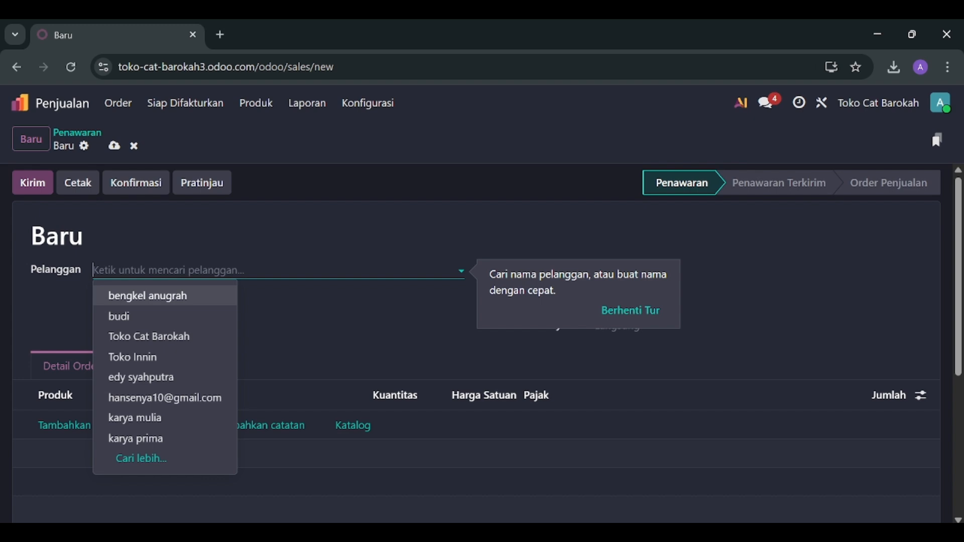
{"action": "type", "text": "angga"}
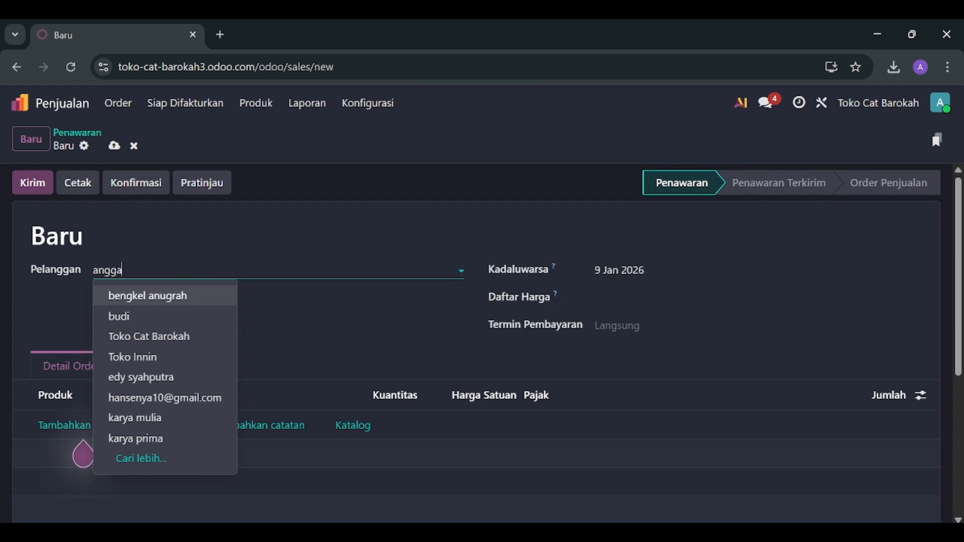
{"action": "left_click", "coordinate": [519, 370]}
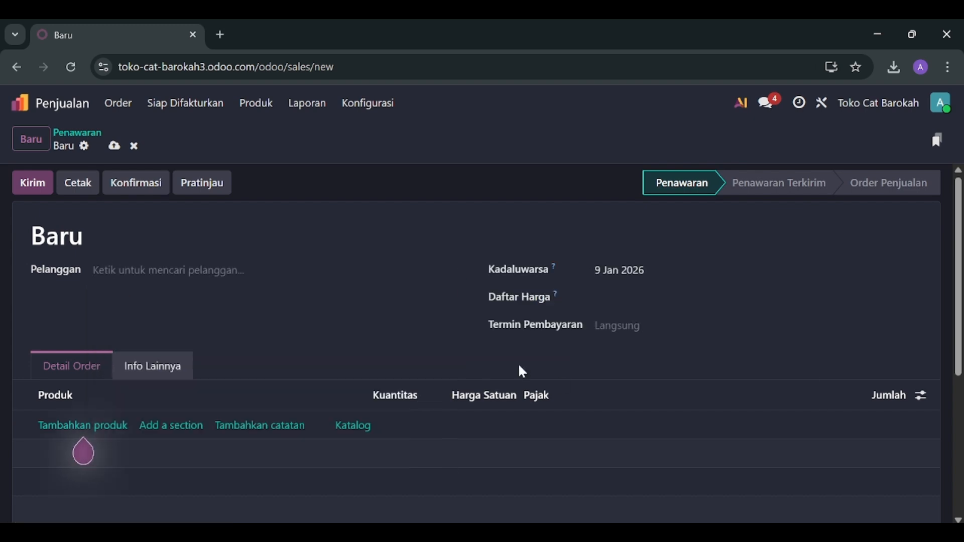
{"action": "left_click", "coordinate": [119, 435]}
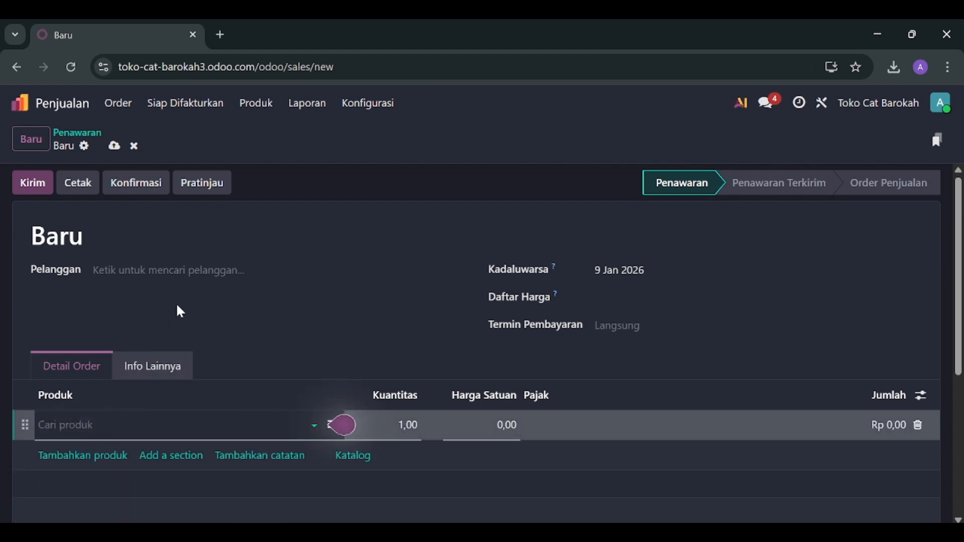
Enter the new customer's name on the quotation and create it as a new customer.
{"action": "left_click", "coordinate": [208, 268]}
{"action": "type", "text": "an"}
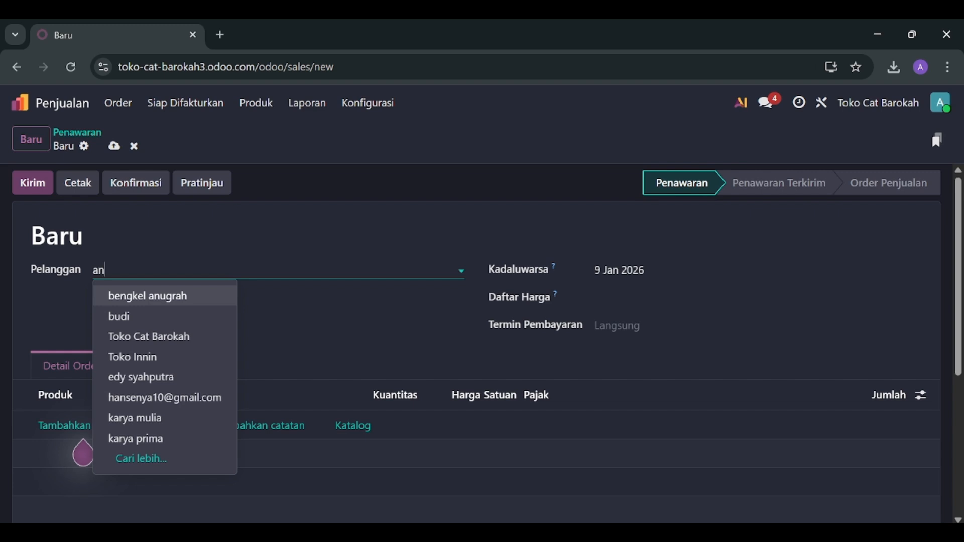
{"action": "type", "text": "gga"}
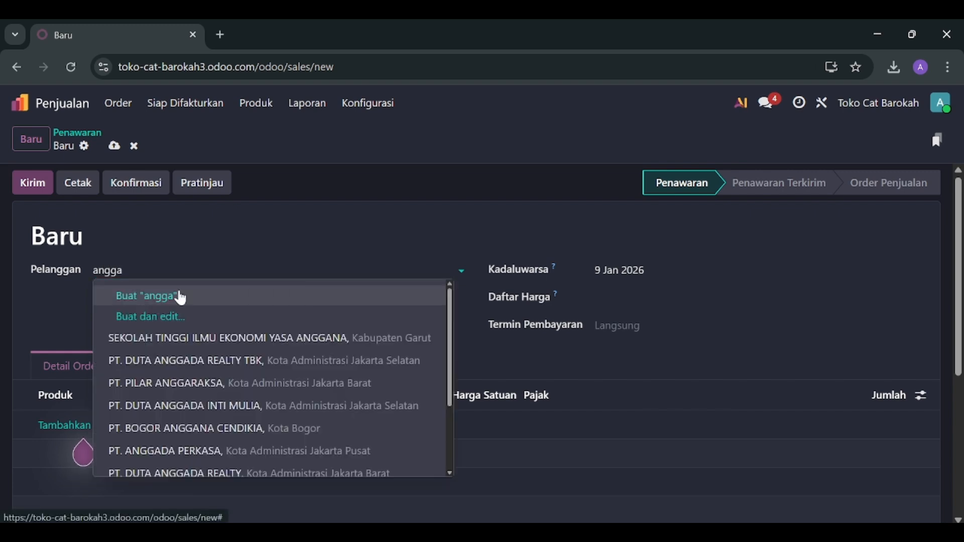
{"action": "left_click", "coordinate": [180, 296]}
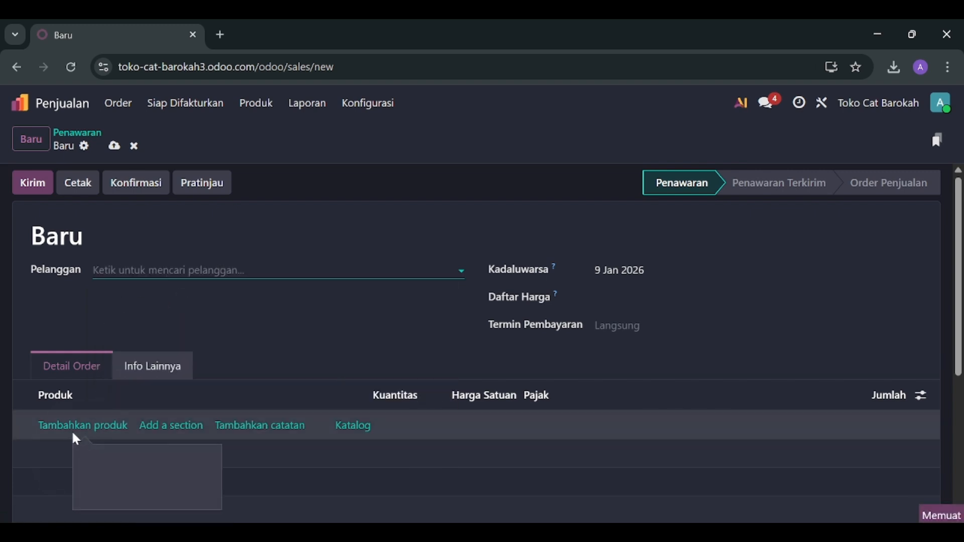
Add thinner century to the quotation from the full product list and set its quantity to 2.
{"action": "left_click", "coordinate": [70, 425]}
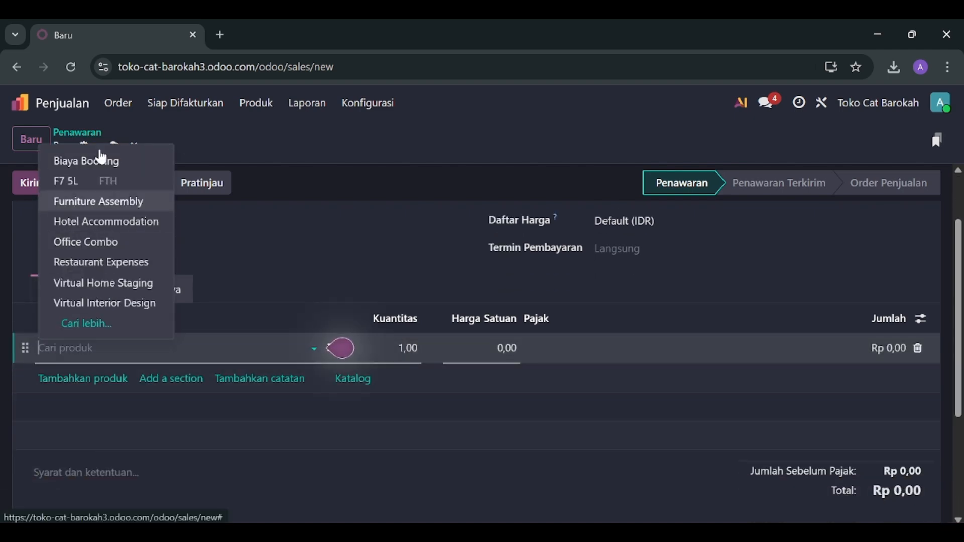
{"action": "left_click", "coordinate": [86, 327]}
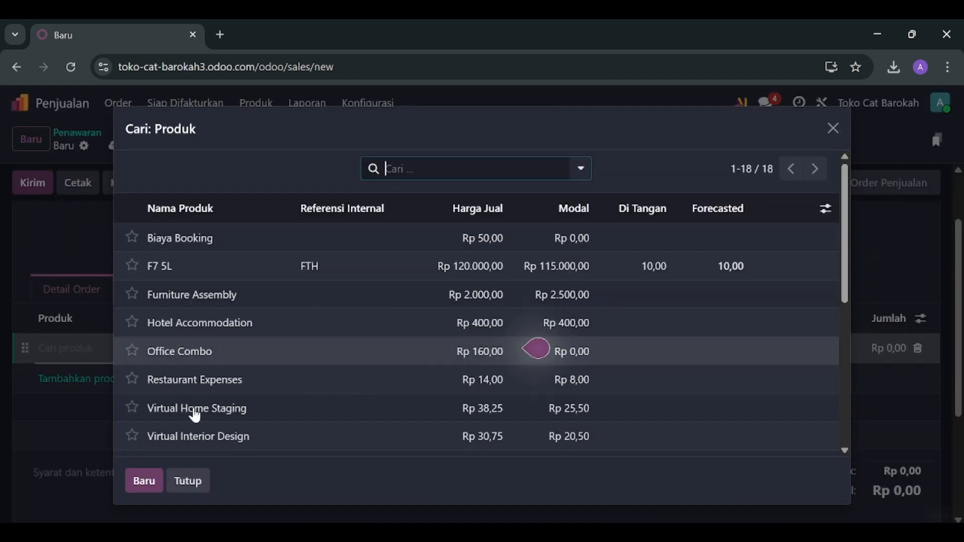
{"action": "scroll", "coordinate": [194, 366], "scroll_direction": "down", "scroll_amount": 6}
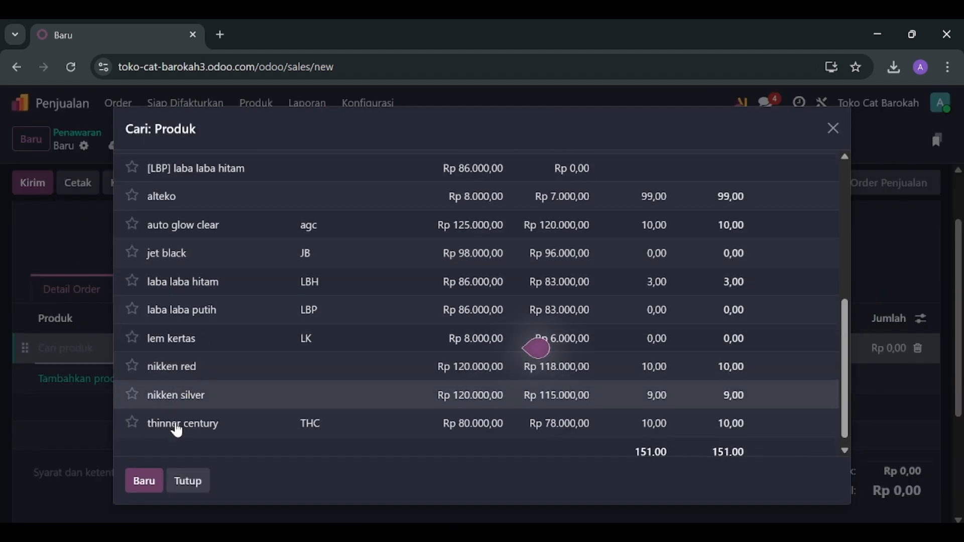
{"action": "left_click", "coordinate": [150, 429]}
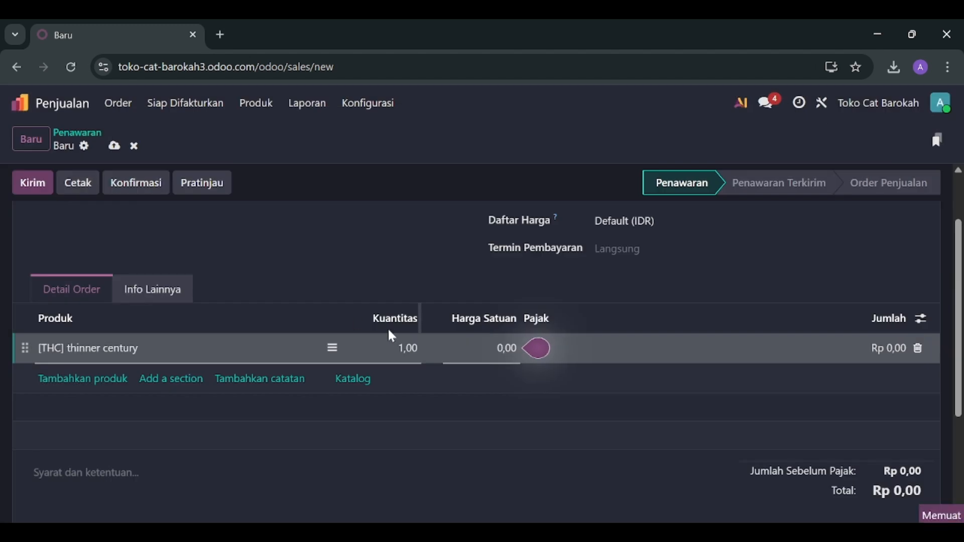
{"action": "left_click", "coordinate": [405, 348]}
{"action": "type", "text": "2"}
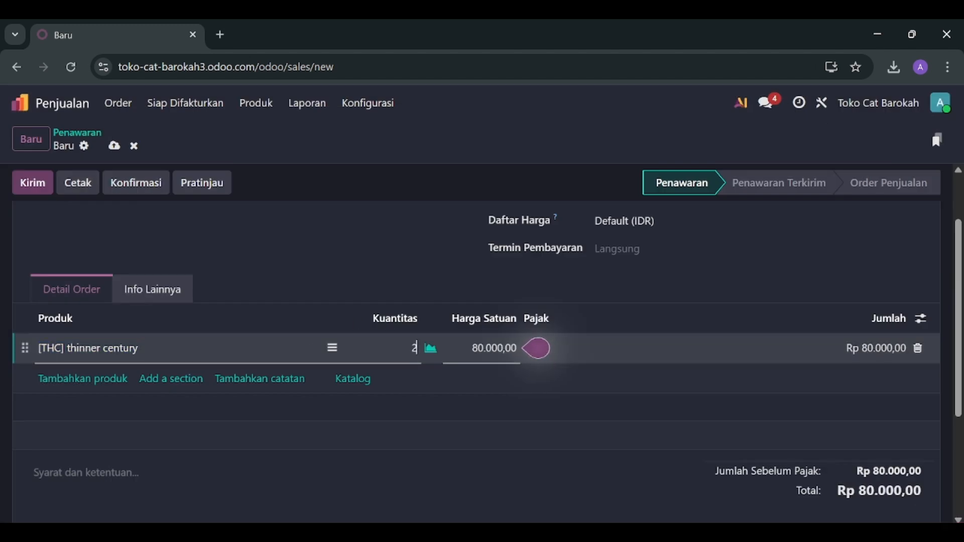
Add laba laba putih to the quotation as a second product line from the full product list.
{"action": "left_click", "coordinate": [82, 378]}
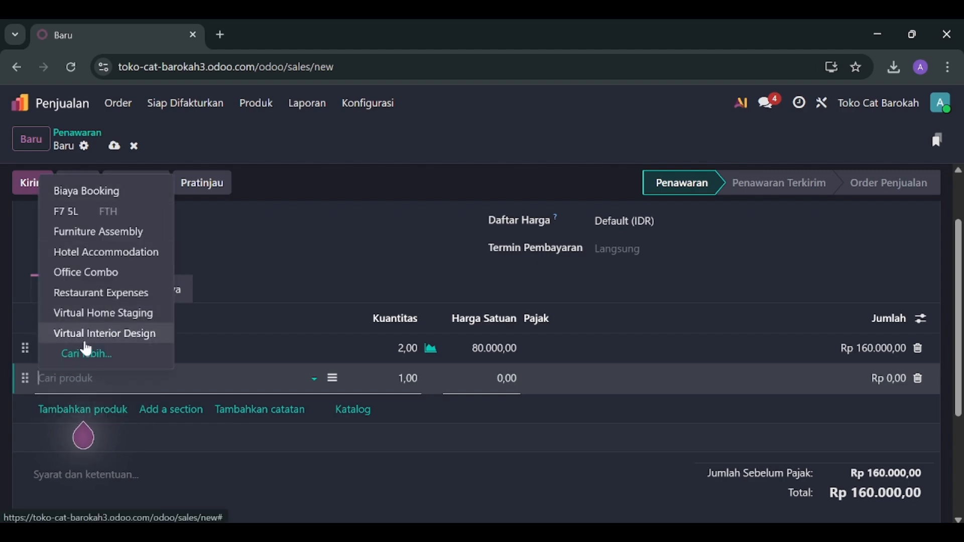
{"action": "left_click", "coordinate": [89, 354]}
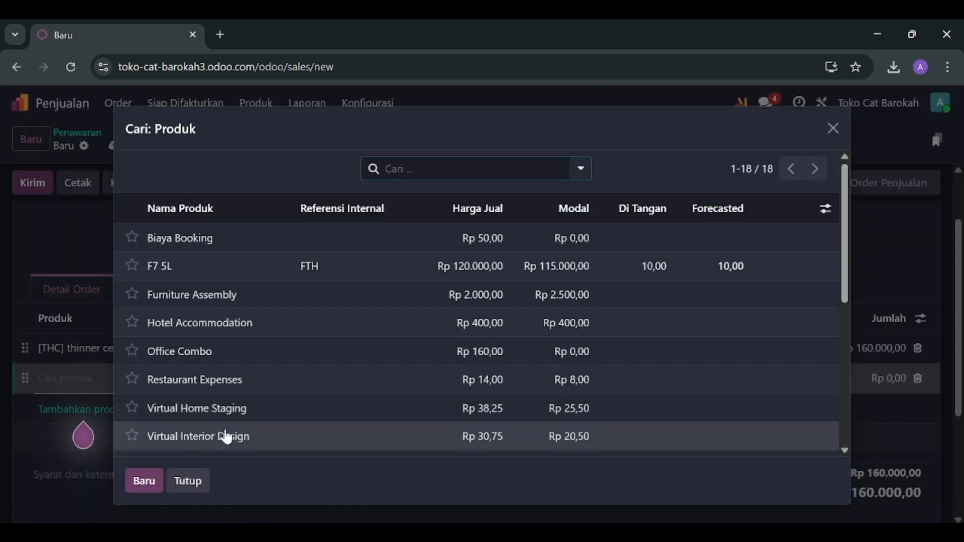
{"action": "scroll", "coordinate": [226, 436], "scroll_direction": "down", "scroll_amount": 5}
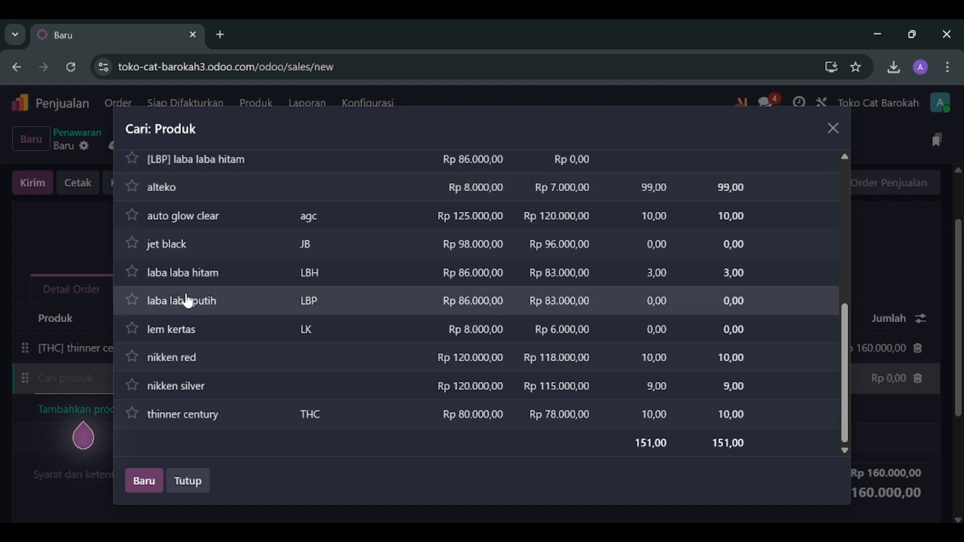
{"action": "left_click", "coordinate": [187, 300]}
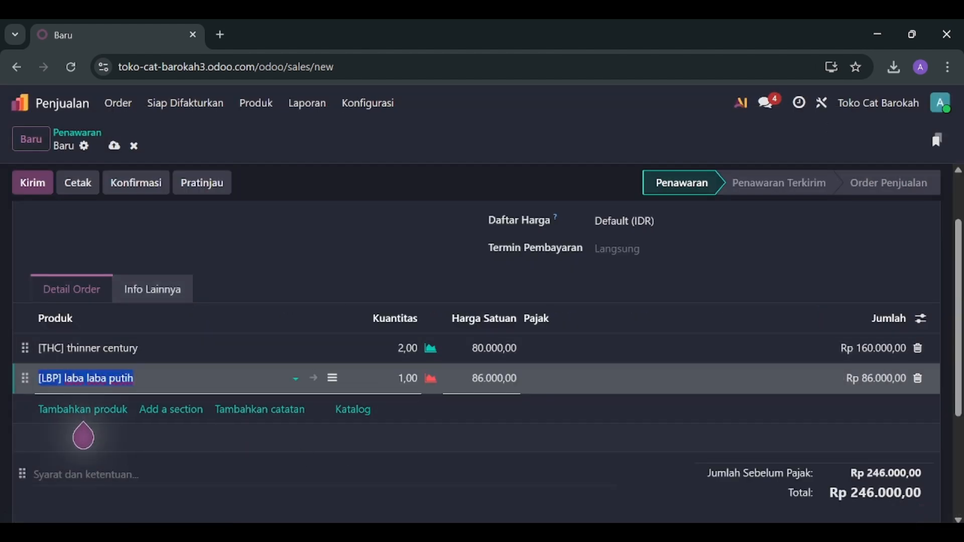
{"action": "left_click", "coordinate": [308, 444]}
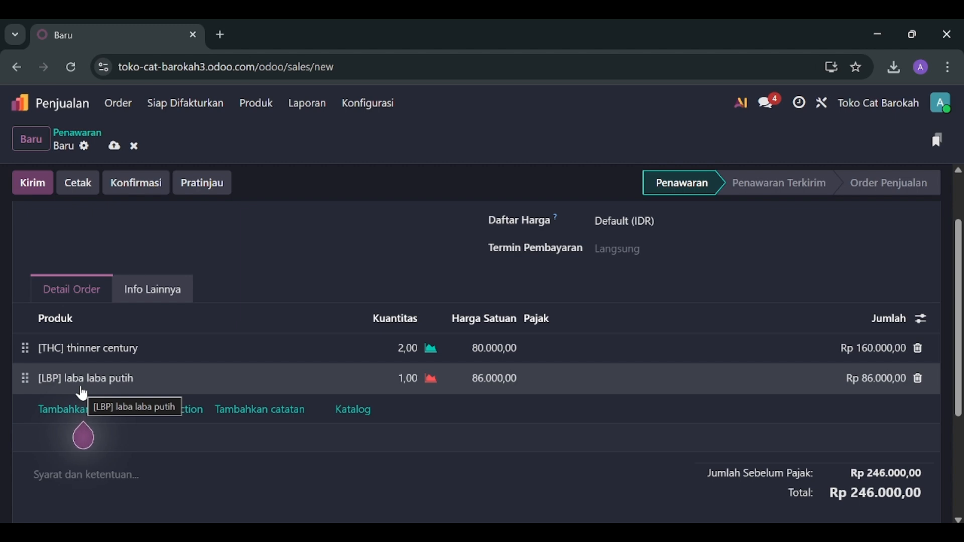
Replace the product on the second quotation line with laba laba hitam (LBH) from the full product list.
{"action": "scroll", "coordinate": [80, 389], "scroll_direction": "up", "scroll_amount": 1}
{"action": "scroll", "coordinate": [107, 383], "scroll_direction": "down", "scroll_amount": 1}
{"action": "left_click", "coordinate": [146, 370]}
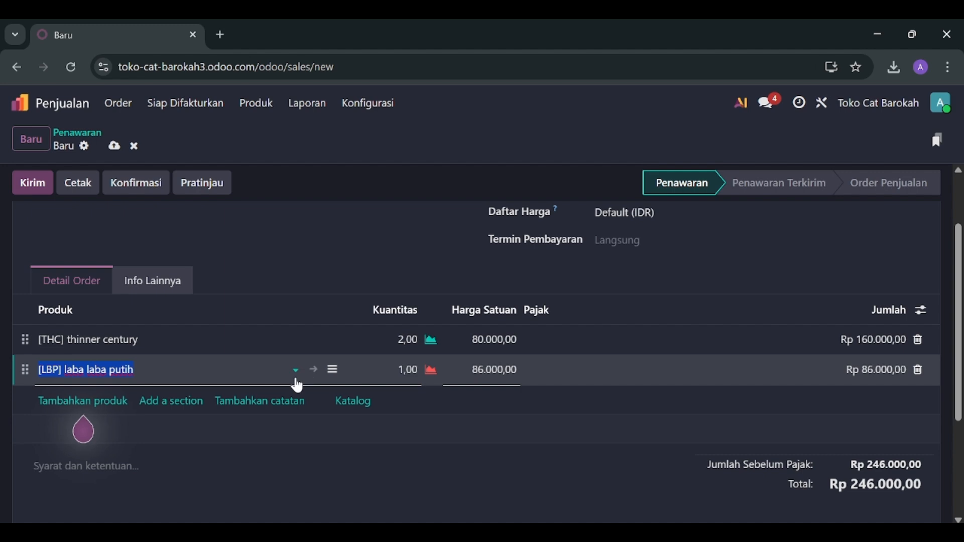
{"action": "left_click", "coordinate": [80, 370]}
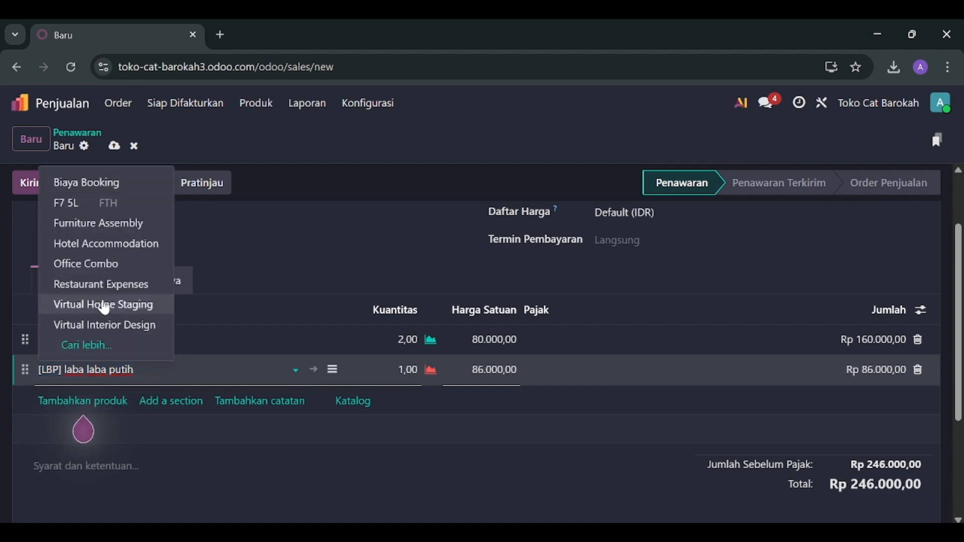
{"action": "left_click", "coordinate": [78, 348]}
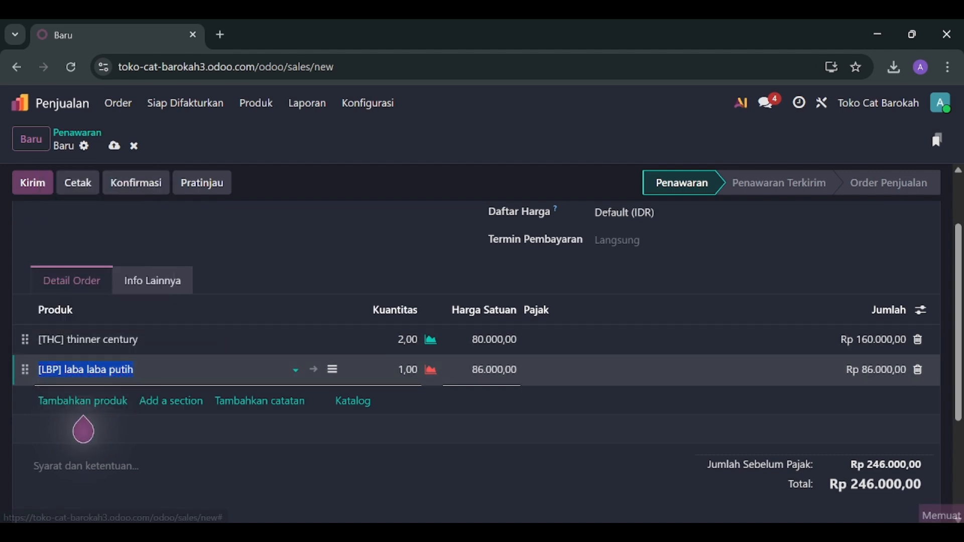
{"action": "scroll", "coordinate": [206, 400], "scroll_direction": "down", "scroll_amount": 5}
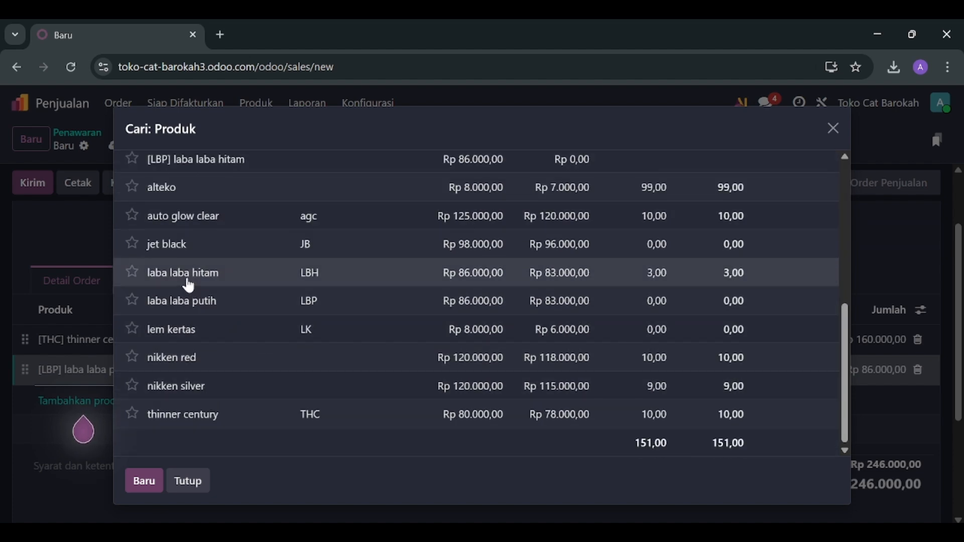
{"action": "scroll", "coordinate": [188, 284], "scroll_direction": "up", "scroll_amount": 10}
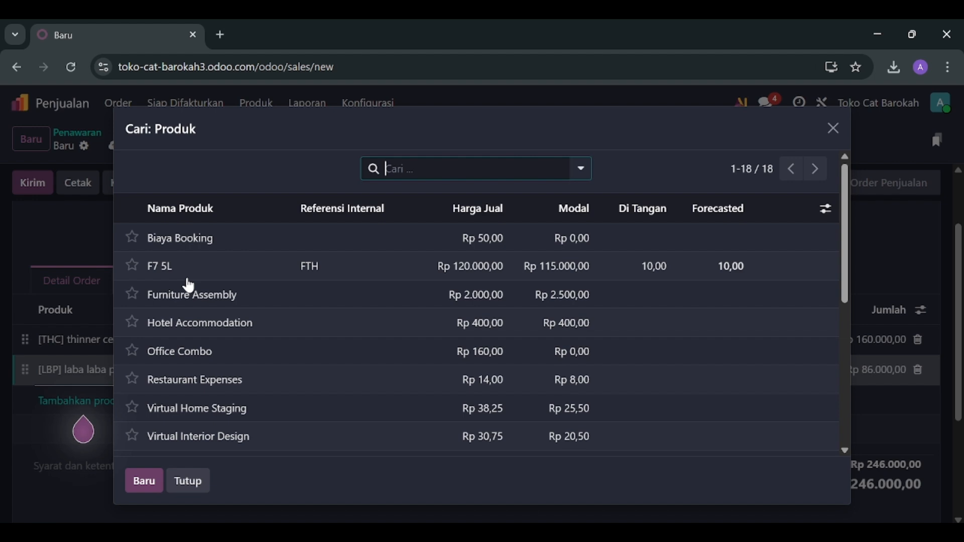
{"action": "scroll", "coordinate": [567, 365], "scroll_direction": "down", "scroll_amount": 1}
{"action": "scroll", "coordinate": [567, 365], "scroll_direction": "up", "scroll_amount": 1}
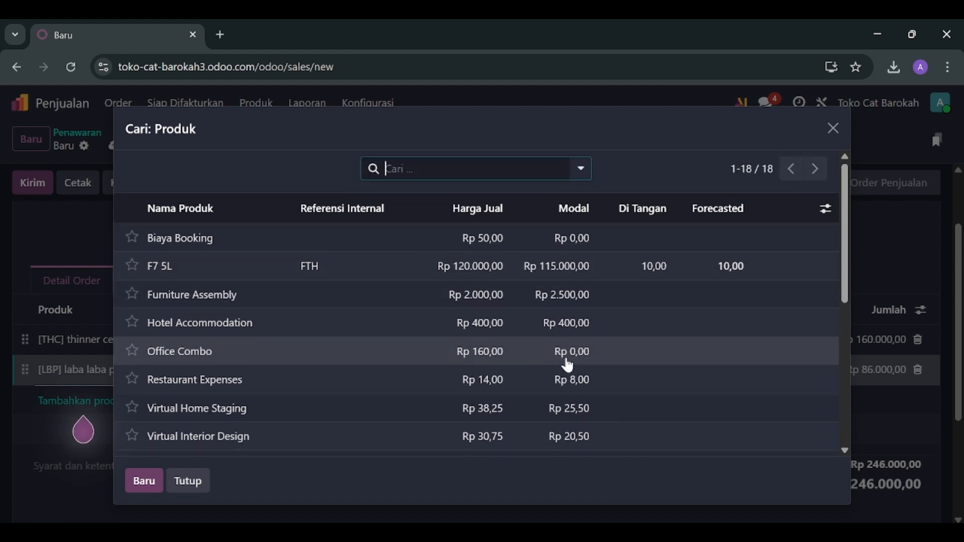
{"action": "scroll", "coordinate": [685, 384], "scroll_direction": "down", "scroll_amount": 5}
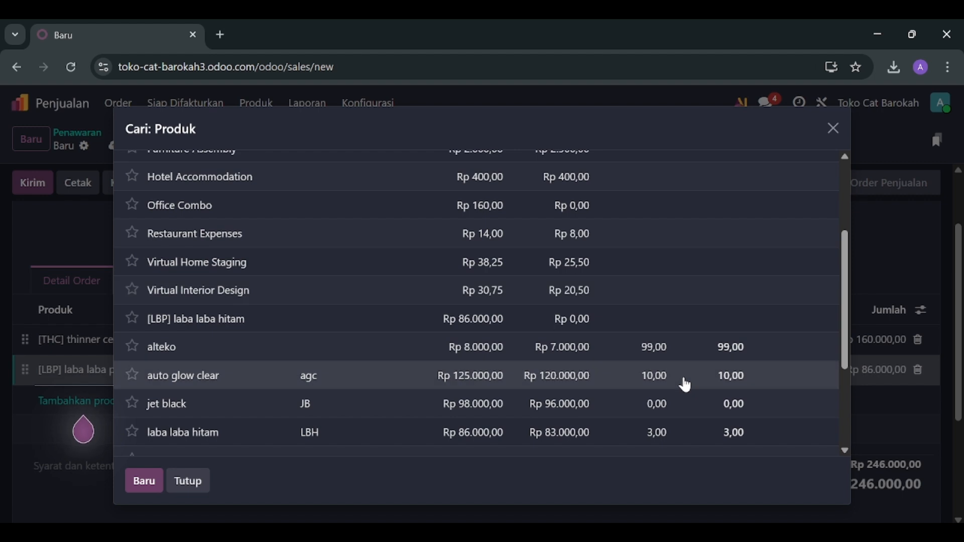
{"action": "scroll", "coordinate": [684, 385], "scroll_direction": "down", "scroll_amount": 5}
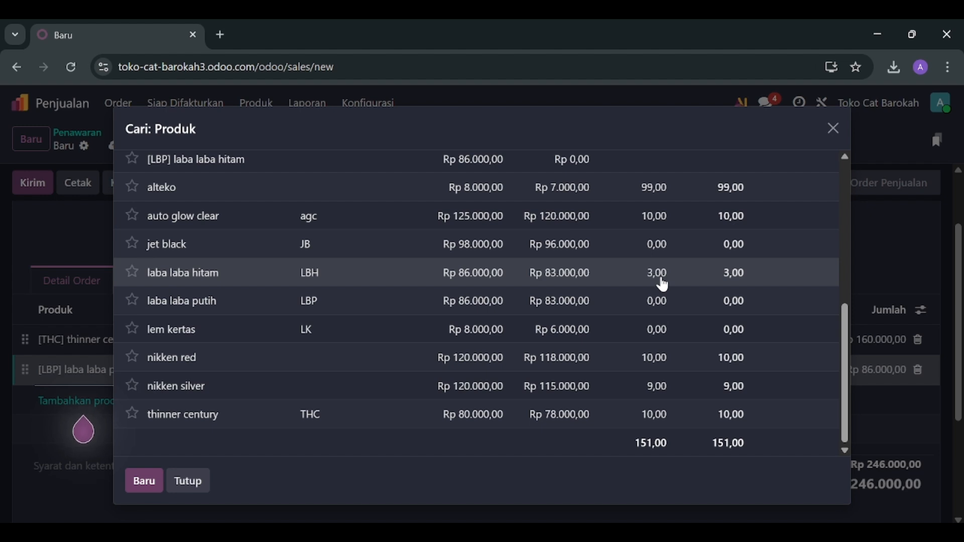
{"action": "left_click", "coordinate": [662, 284]}
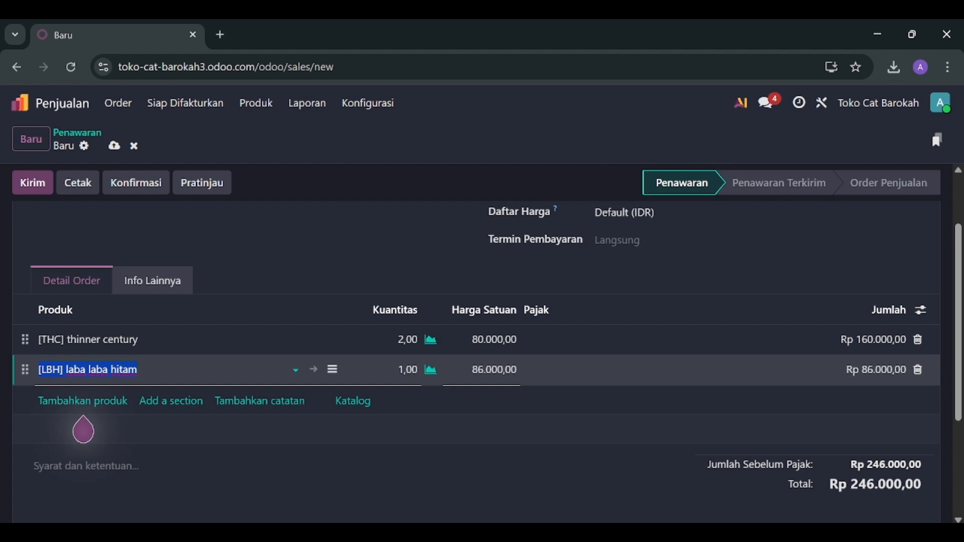
Review the quotation's customer and product lines and confirm it as a sales order.
{"action": "scroll", "coordinate": [399, 379], "scroll_direction": "up", "scroll_amount": 2}
{"action": "scroll", "coordinate": [399, 380], "scroll_direction": "down", "scroll_amount": 3}
{"action": "scroll", "coordinate": [396, 351], "scroll_direction": "up", "scroll_amount": 3}
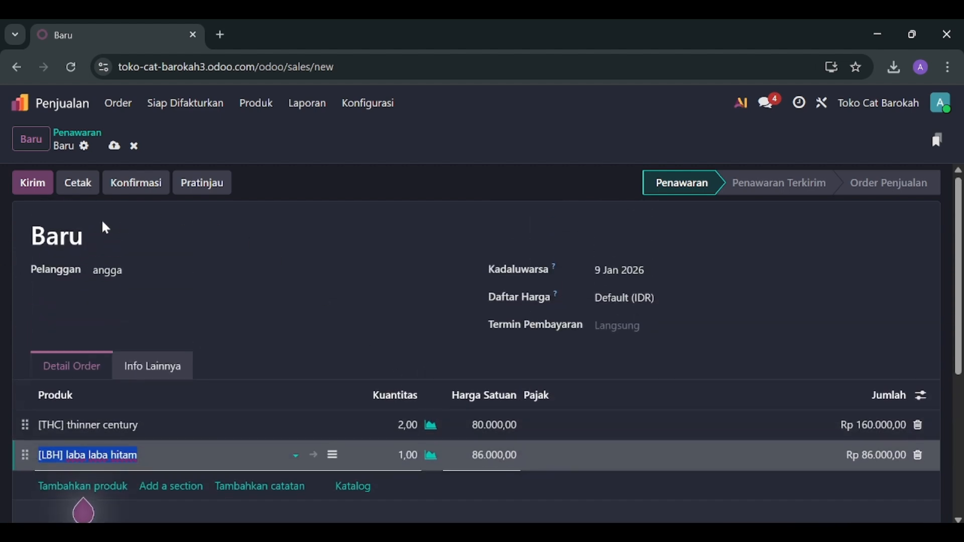
{"action": "left_click", "coordinate": [176, 311]}
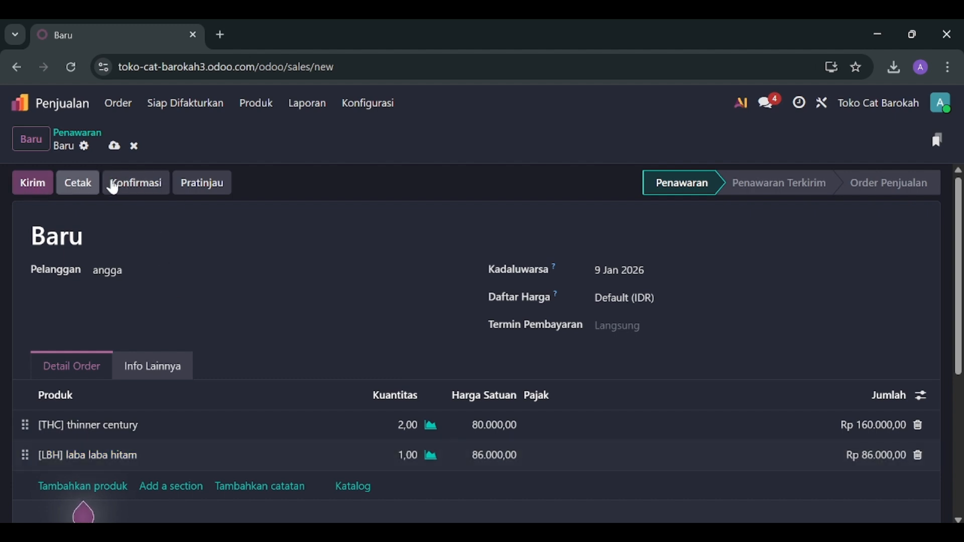
{"action": "left_click", "coordinate": [146, 189]}
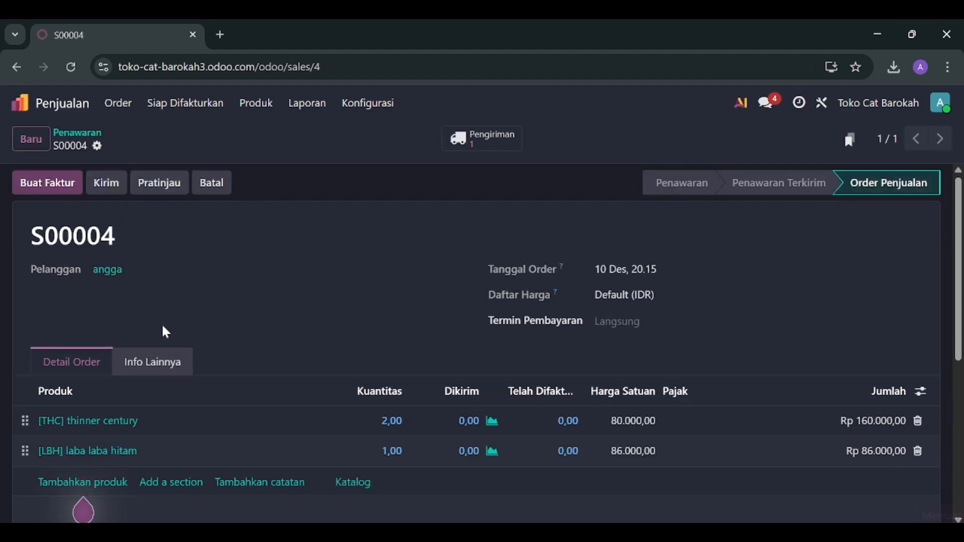
Review the confirmed sales order and look through its available payment terms without choosing one.
{"action": "scroll", "coordinate": [288, 424], "scroll_direction": "down", "scroll_amount": 3}
{"action": "scroll", "coordinate": [43, 197], "scroll_direction": "up", "scroll_amount": 3}
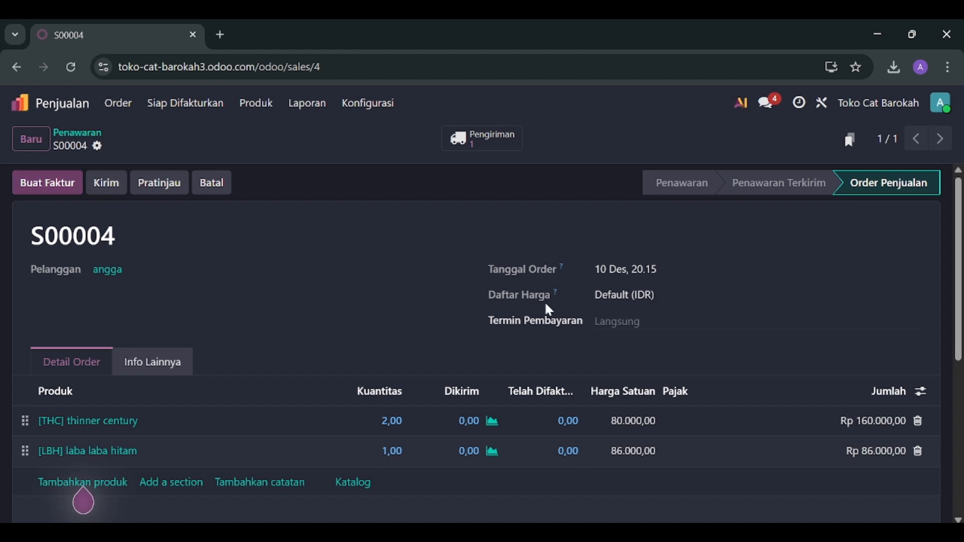
{"action": "left_click", "coordinate": [633, 322]}
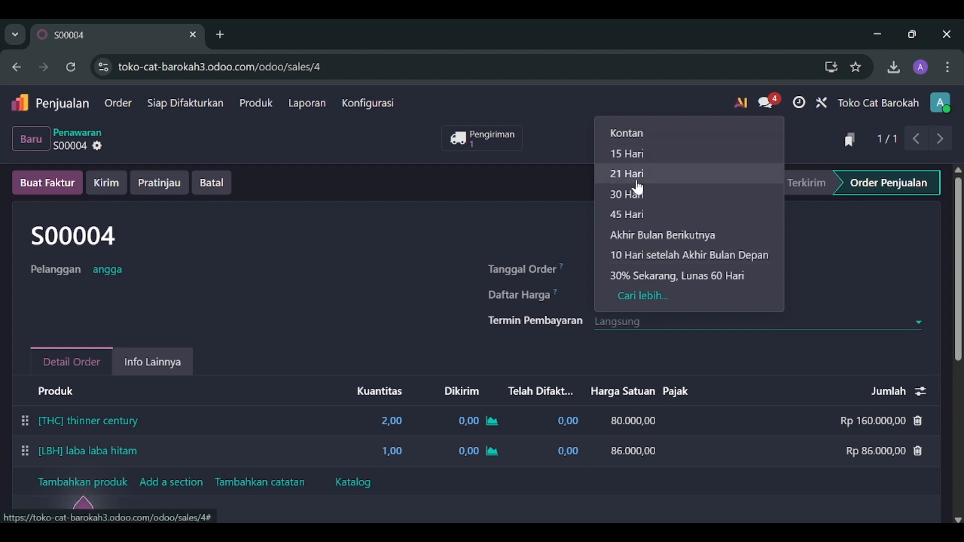
{"action": "left_click", "coordinate": [351, 304]}
Create a regular draft invoice from the sales order, check its lines and confirm it.
{"action": "left_click", "coordinate": [59, 194]}
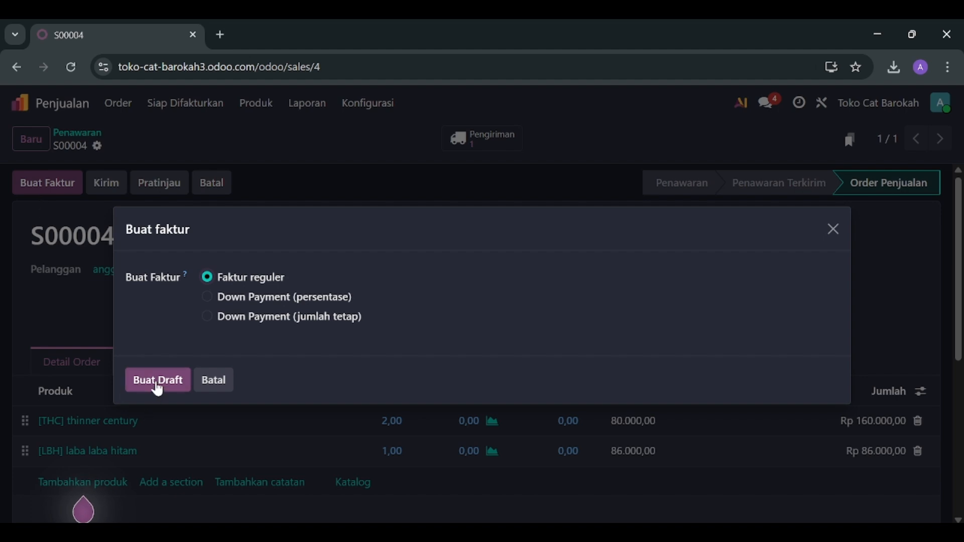
{"action": "left_click", "coordinate": [158, 385]}
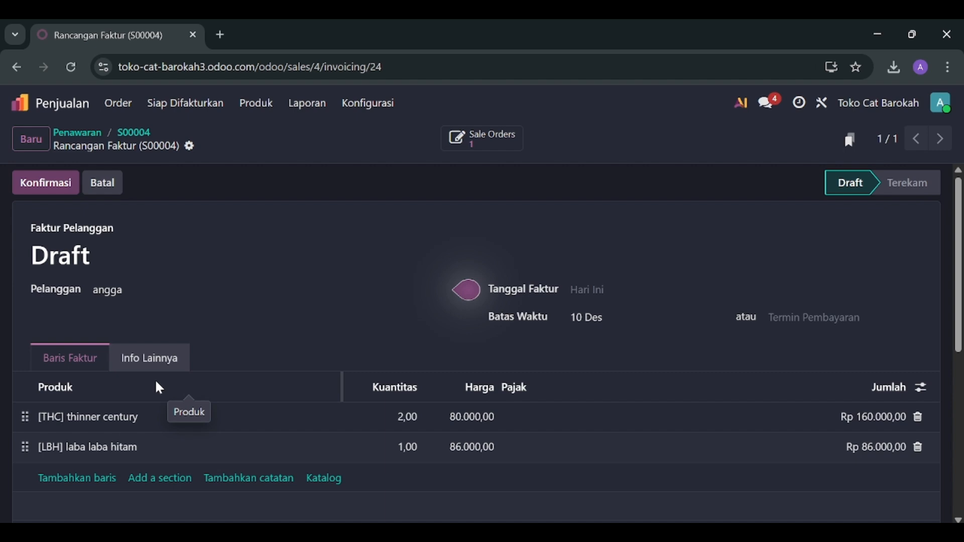
{"action": "scroll", "coordinate": [294, 406], "scroll_direction": "down", "scroll_amount": 2}
{"action": "scroll", "coordinate": [295, 408], "scroll_direction": "up", "scroll_amount": 2}
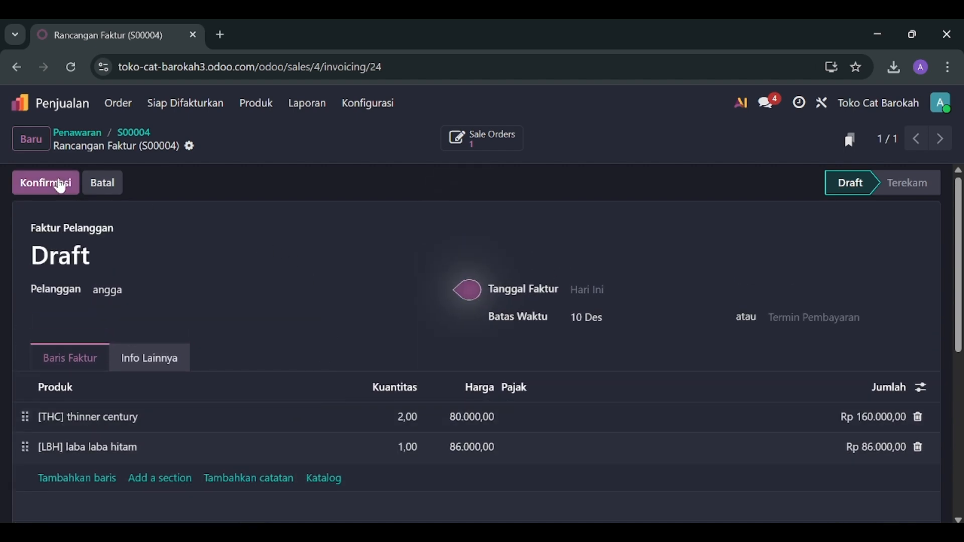
{"action": "left_click", "coordinate": [60, 186]}
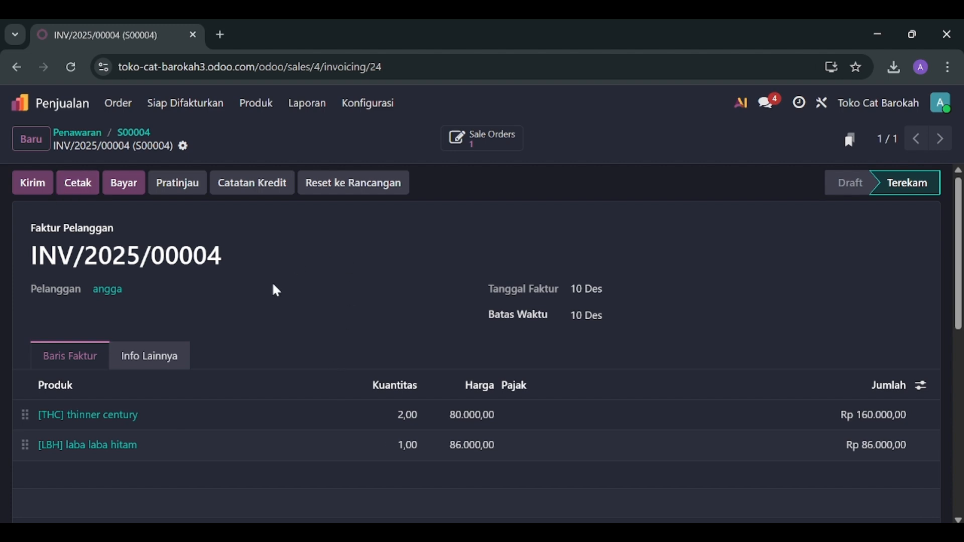
Examine the document layout options and preview for printing the invoice, and discard the layout configuration.
{"action": "scroll", "coordinate": [349, 456], "scroll_direction": "down", "scroll_amount": 2}
{"action": "scroll", "coordinate": [348, 452], "scroll_direction": "up", "scroll_amount": 2}
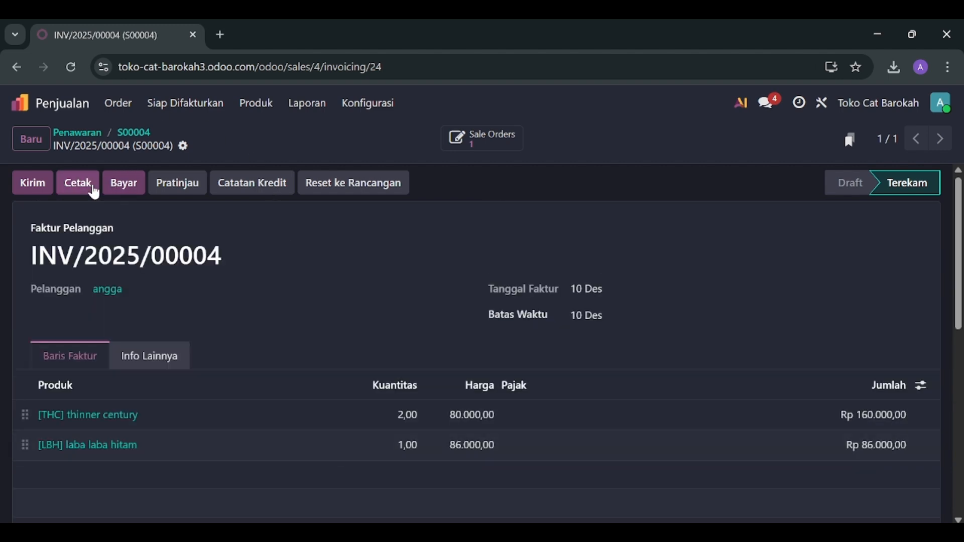
{"action": "left_click", "coordinate": [84, 193]}
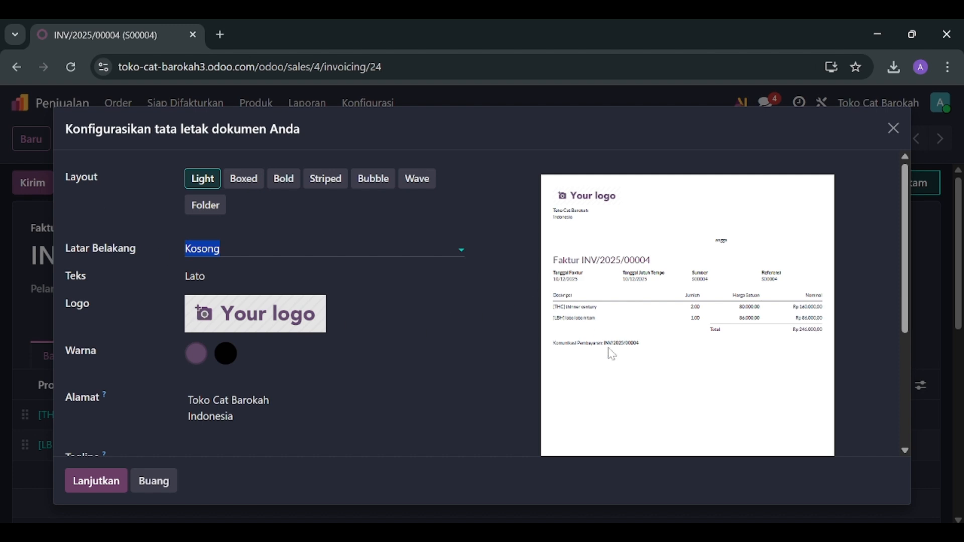
{"action": "scroll", "coordinate": [609, 351], "scroll_direction": "down", "scroll_amount": 4}
{"action": "scroll", "coordinate": [608, 350], "scroll_direction": "up", "scroll_amount": 4}
{"action": "scroll", "coordinate": [609, 351], "scroll_direction": "down", "scroll_amount": 4}
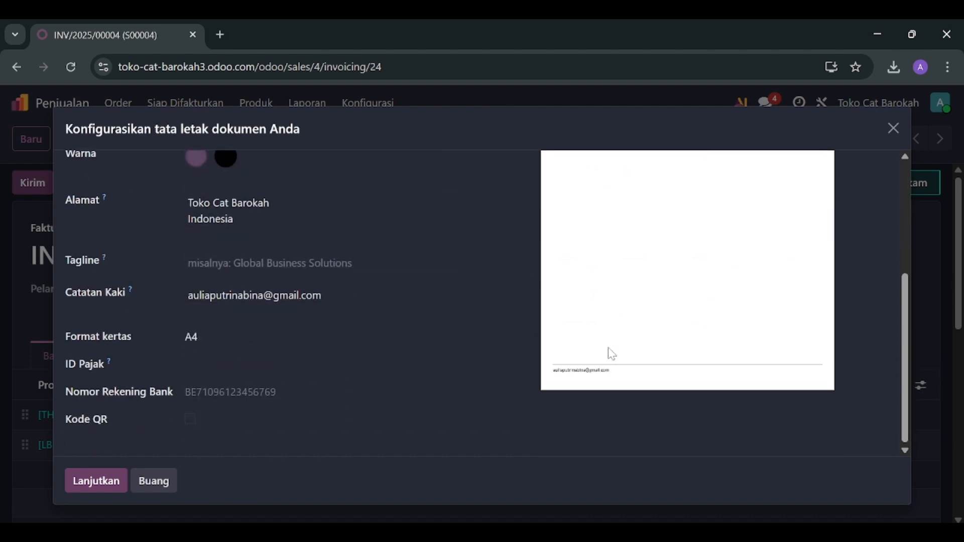
{"action": "scroll", "coordinate": [608, 350], "scroll_direction": "up", "scroll_amount": 4}
{"action": "left_click", "coordinate": [153, 481]}
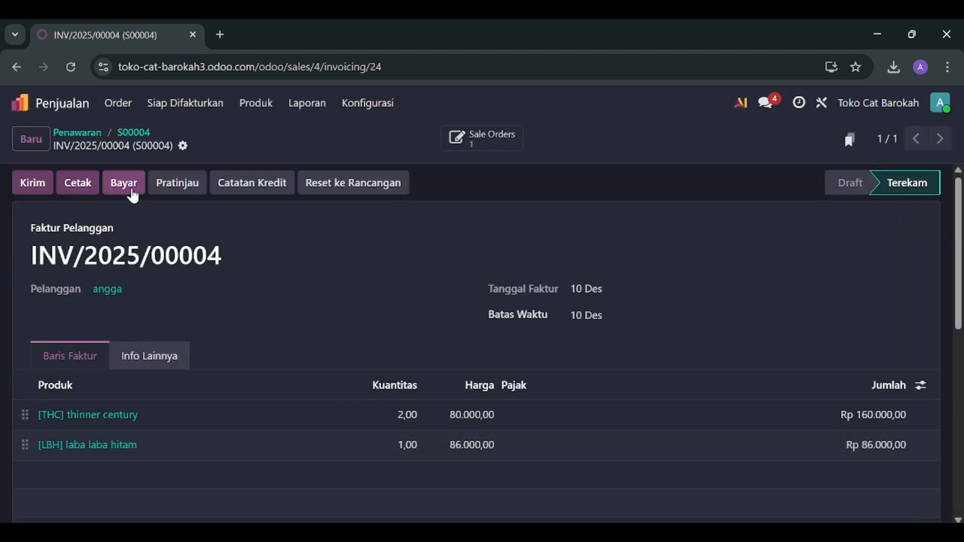
Register the customer invoice's payment through the Bank journal with Manual Payment.
{"action": "left_click", "coordinate": [133, 192]}
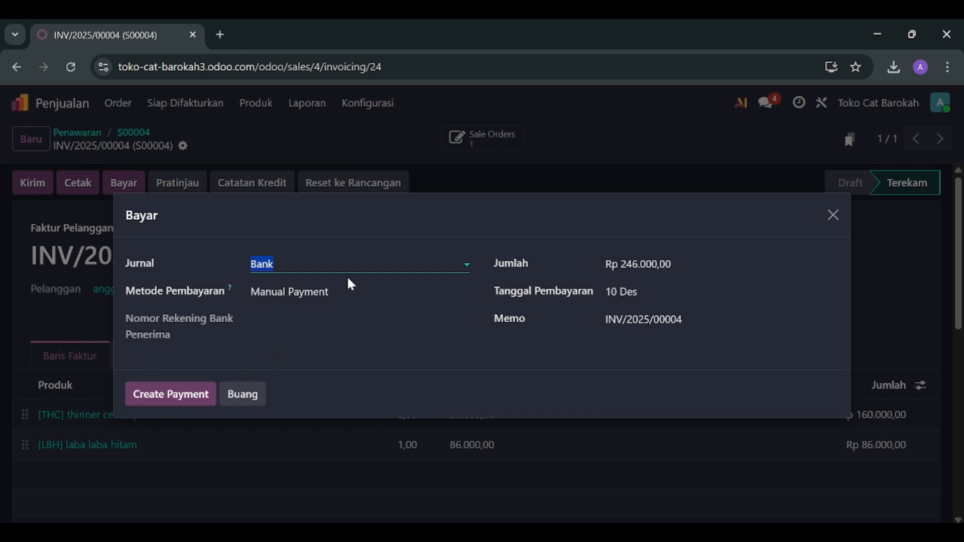
{"action": "left_click", "coordinate": [353, 265]}
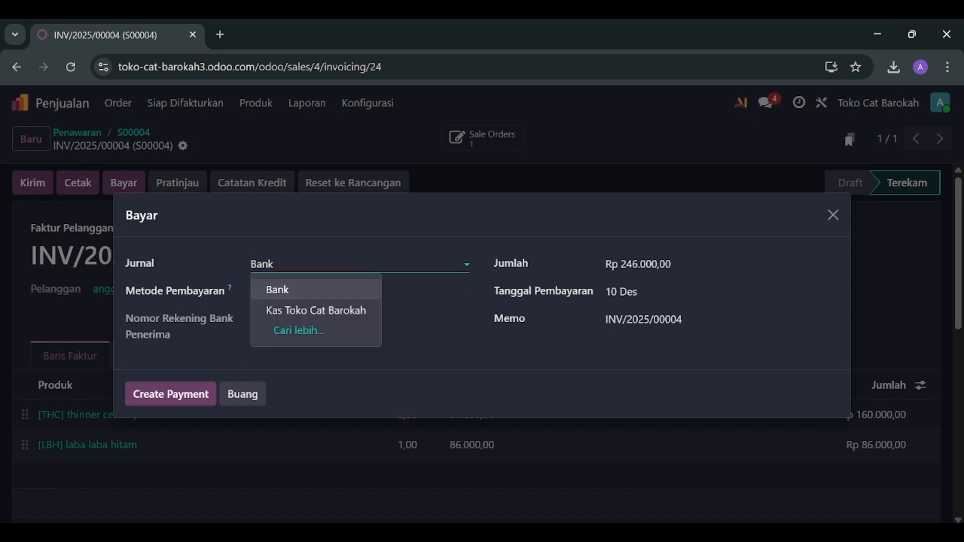
{"action": "left_click", "coordinate": [406, 334]}
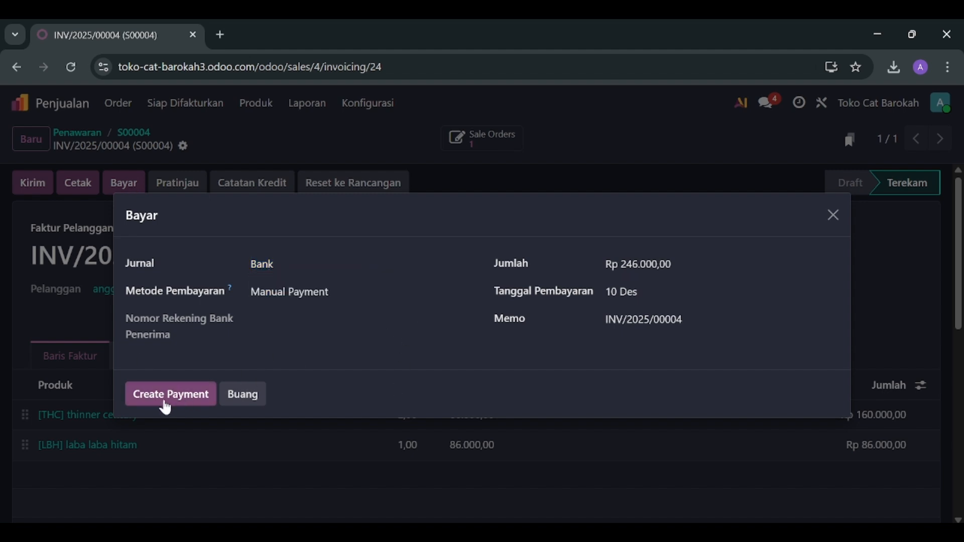
{"action": "left_click", "coordinate": [168, 404]}
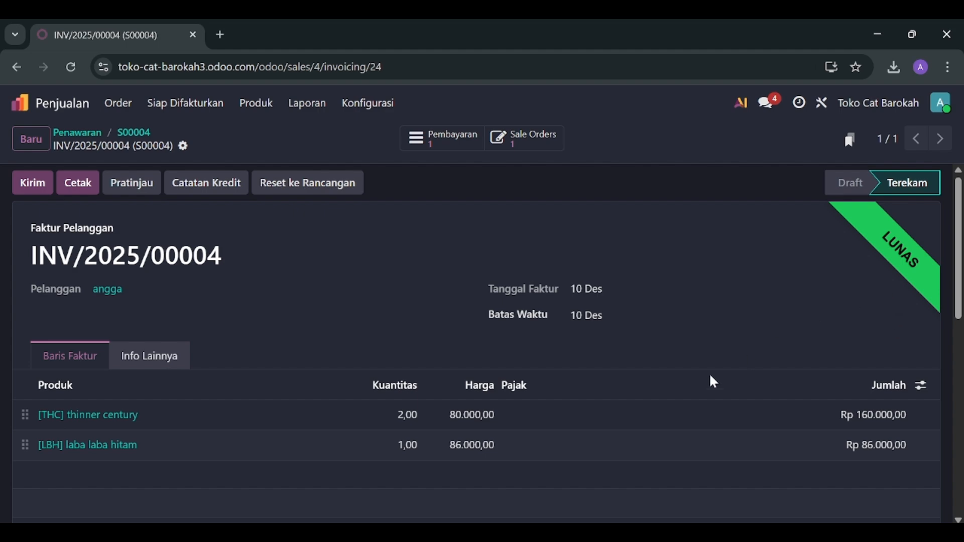
{"action": "scroll", "coordinate": [656, 396], "scroll_direction": "down", "scroll_amount": 1}
{"action": "scroll", "coordinate": [656, 396], "scroll_direction": "up", "scroll_amount": 1}
Return to the quotation list, open the newest sales order and review its delivered and invoiced quantities.
{"action": "left_click", "coordinate": [69, 106]}
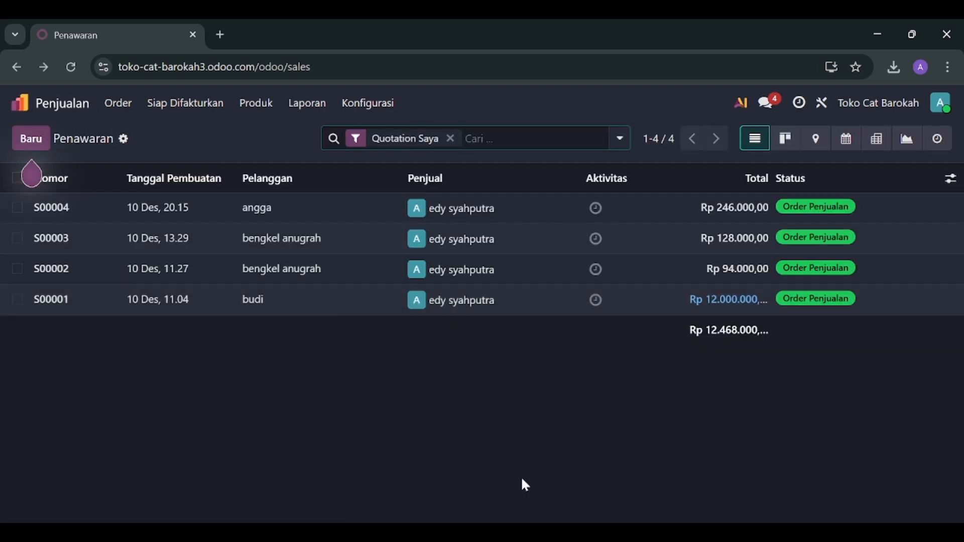
{"action": "left_click", "coordinate": [355, 213]}
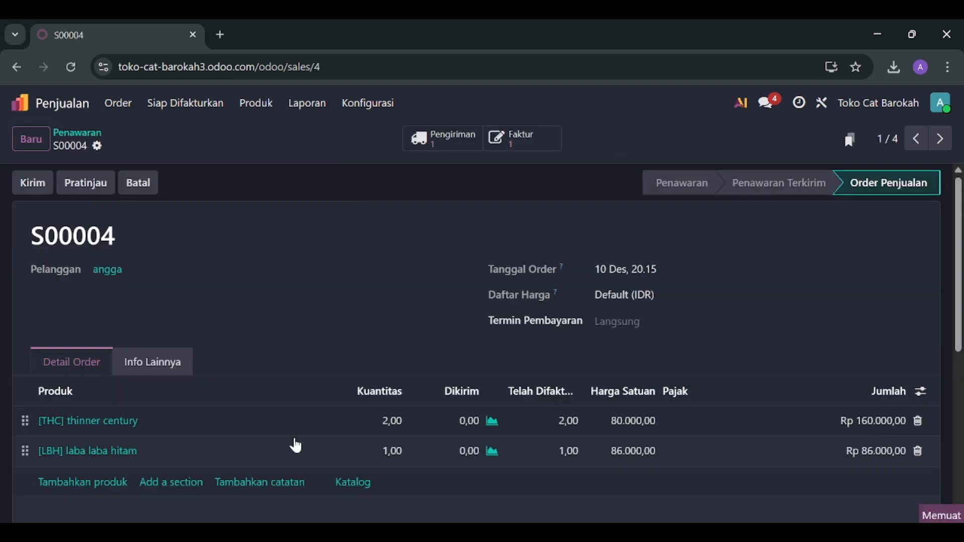
{"action": "scroll", "coordinate": [295, 445], "scroll_direction": "down", "scroll_amount": 1}
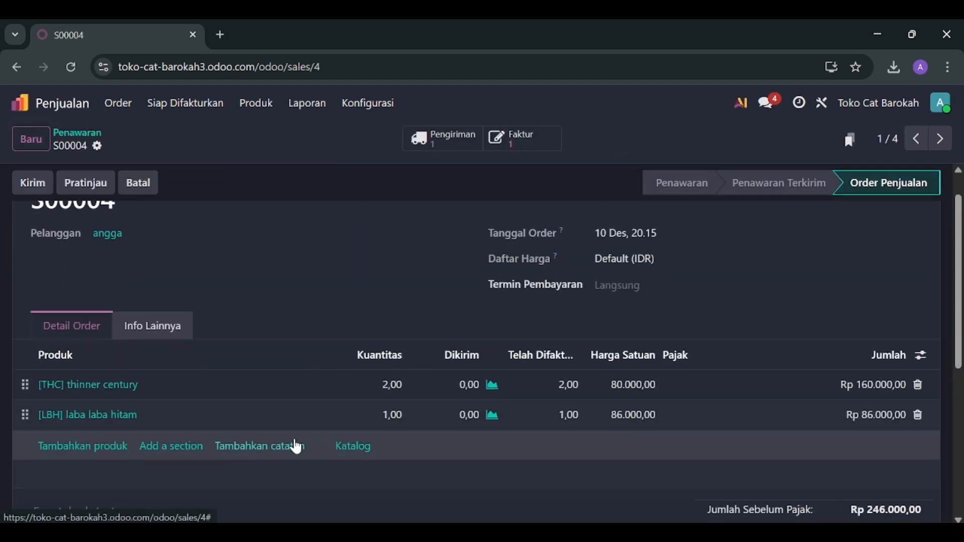
{"action": "scroll", "coordinate": [182, 267], "scroll_direction": "up", "scroll_amount": 1}
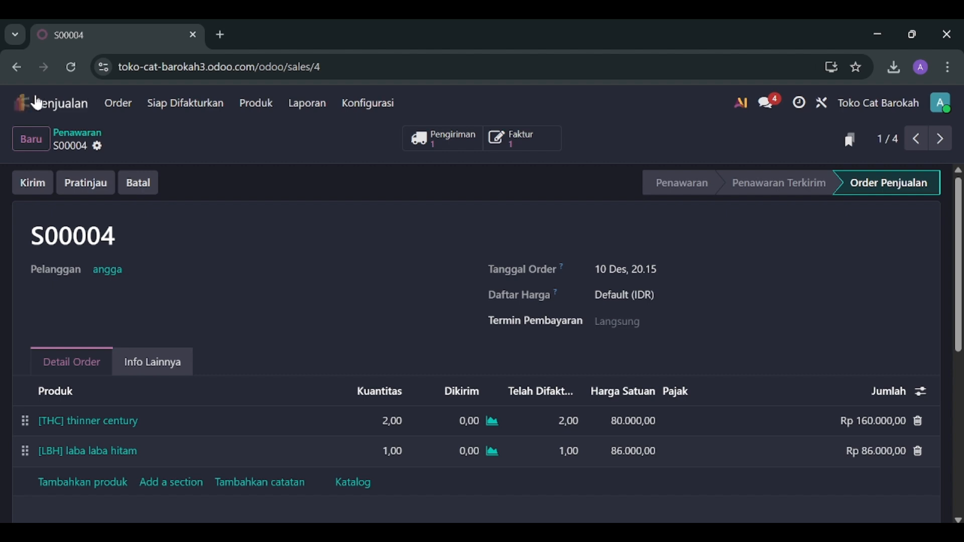
Check the products' on-hand quantities in the Stok Persediaan app and return to the home screen.
{"action": "left_click", "coordinate": [25, 103]}
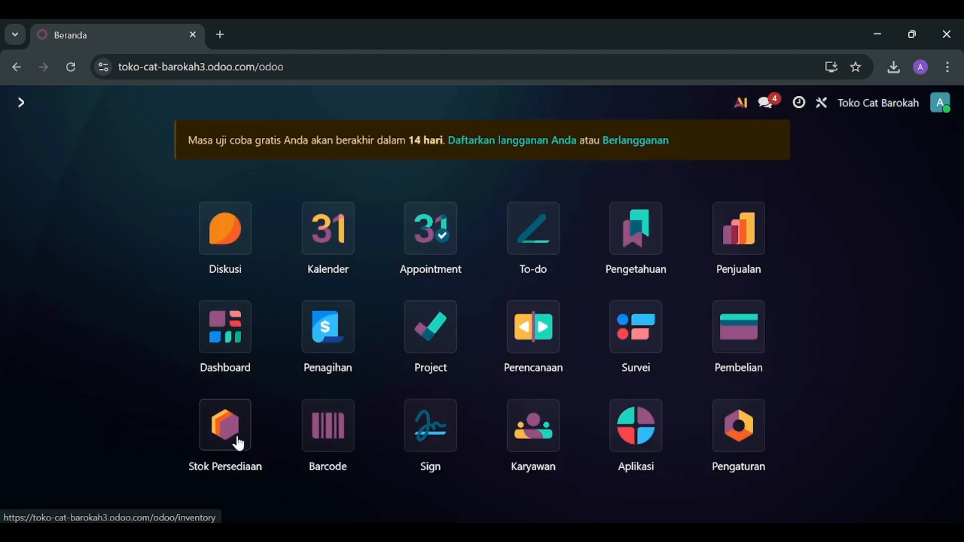
{"action": "left_click", "coordinate": [239, 443]}
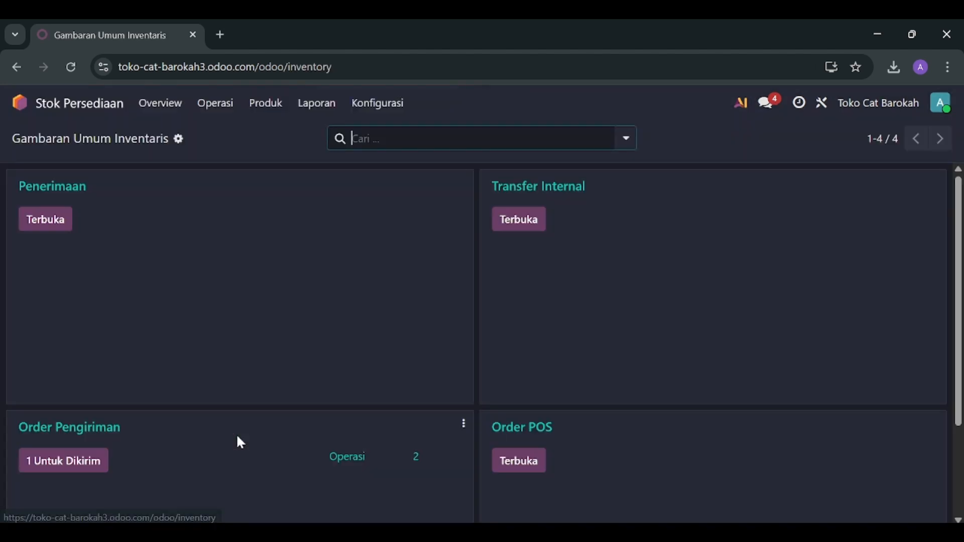
{"action": "left_click", "coordinate": [277, 107]}
{"action": "left_click", "coordinate": [280, 134]}
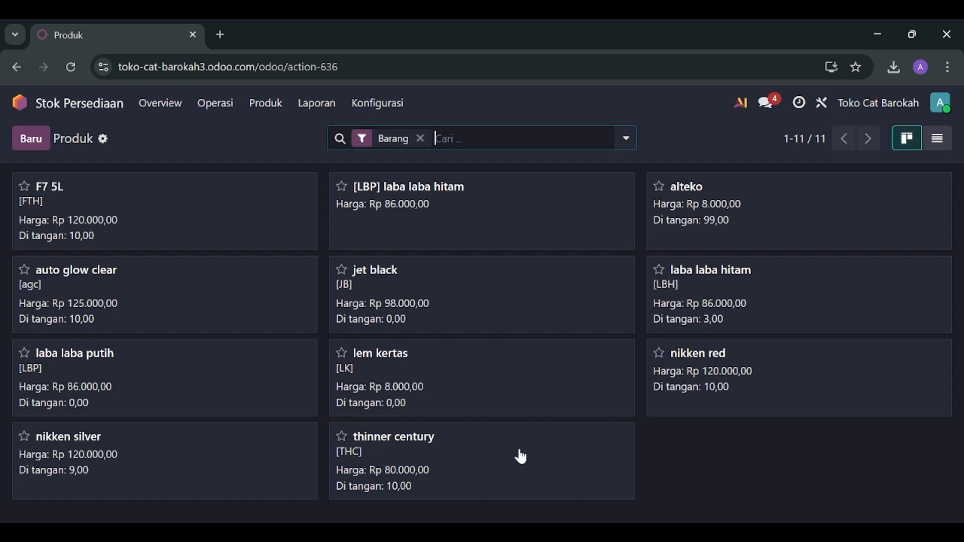
{"action": "left_click", "coordinate": [43, 101]}
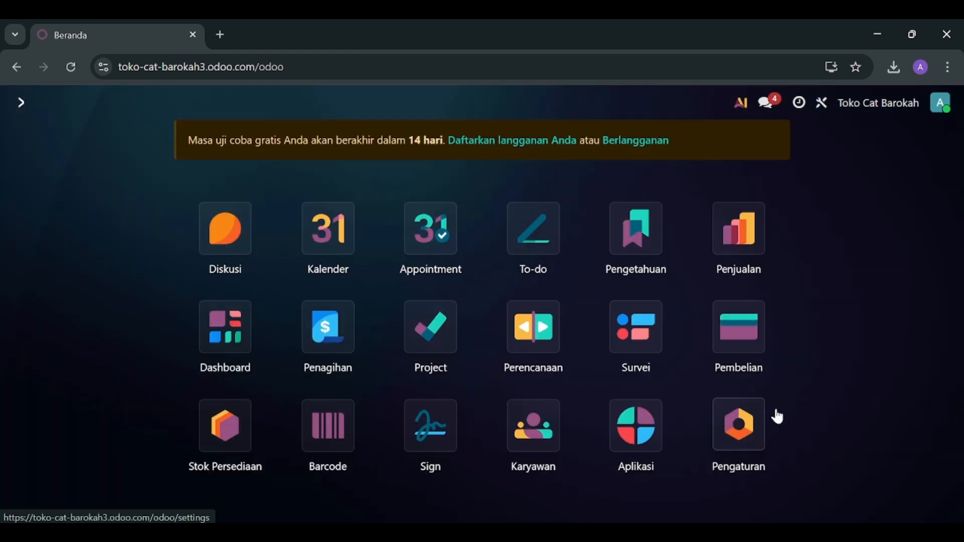